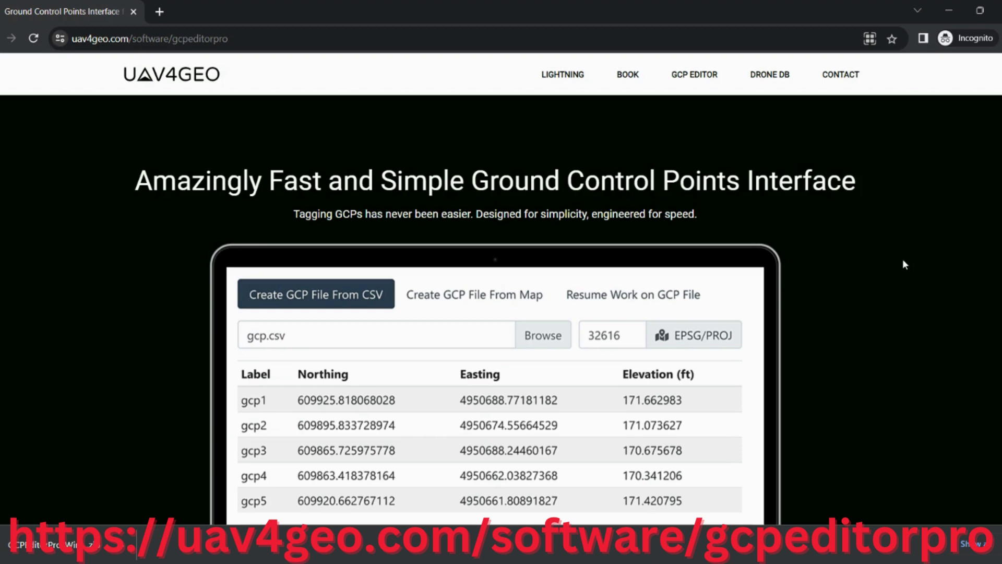
Examine the GCP Editor Pro web page for its features, the one-time licence prices of each plan, and the download option
scroll(540, 157, "down", 5)
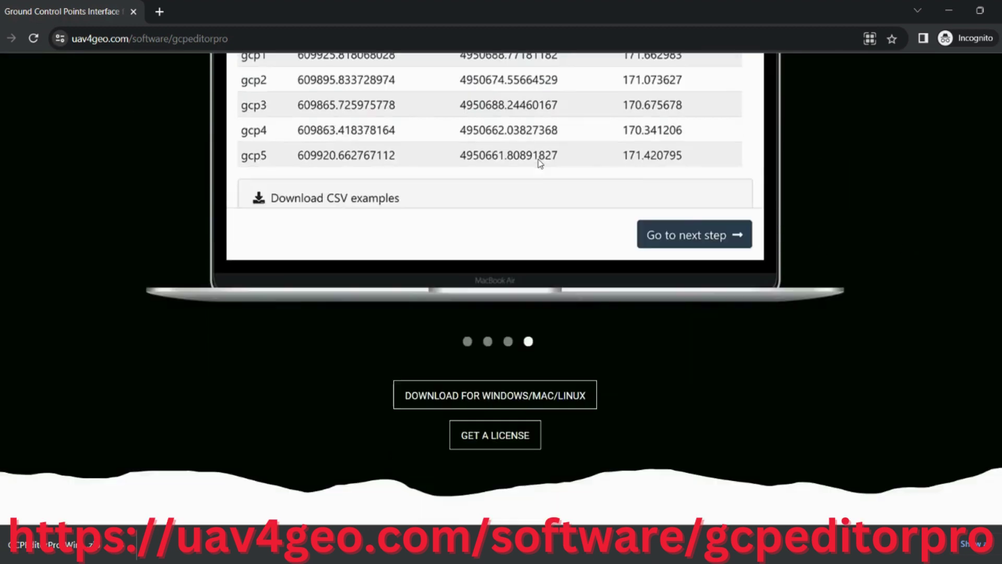
scroll(542, 170, "up", 4)
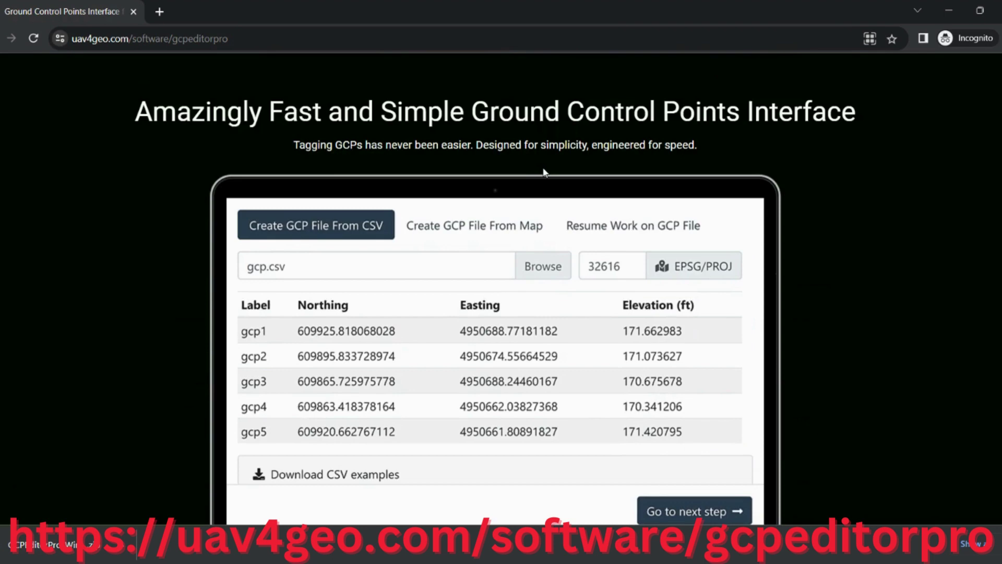
scroll(651, 143, "down", 5)
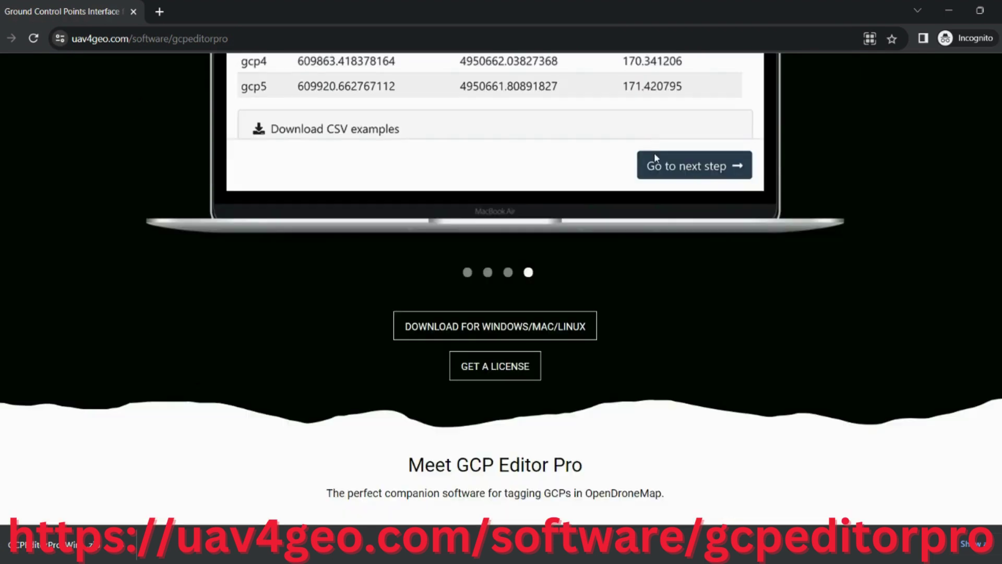
scroll(750, 147, "down", 7)
scroll(751, 151, "down", 3)
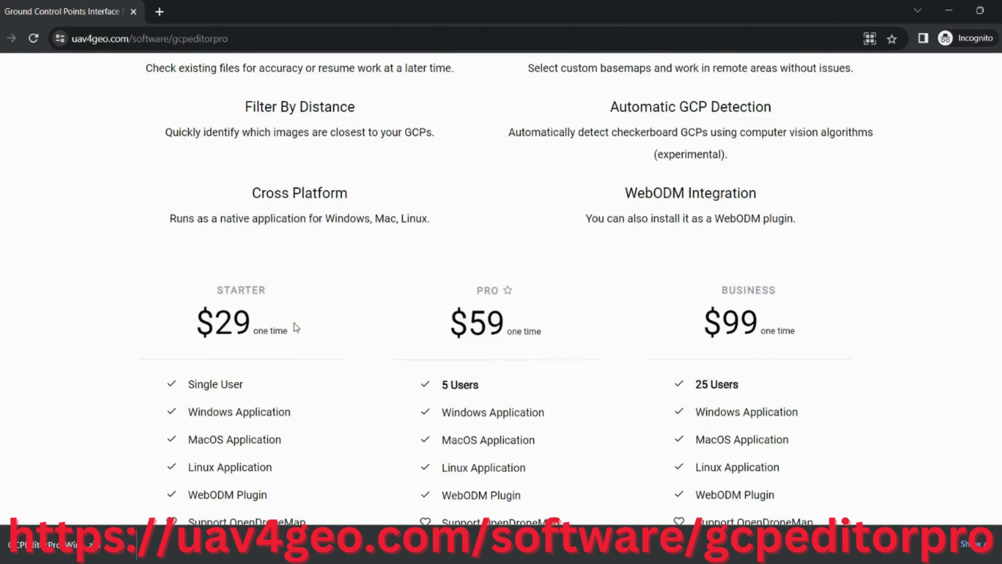
left_click_drag(311, 320, 197, 321)
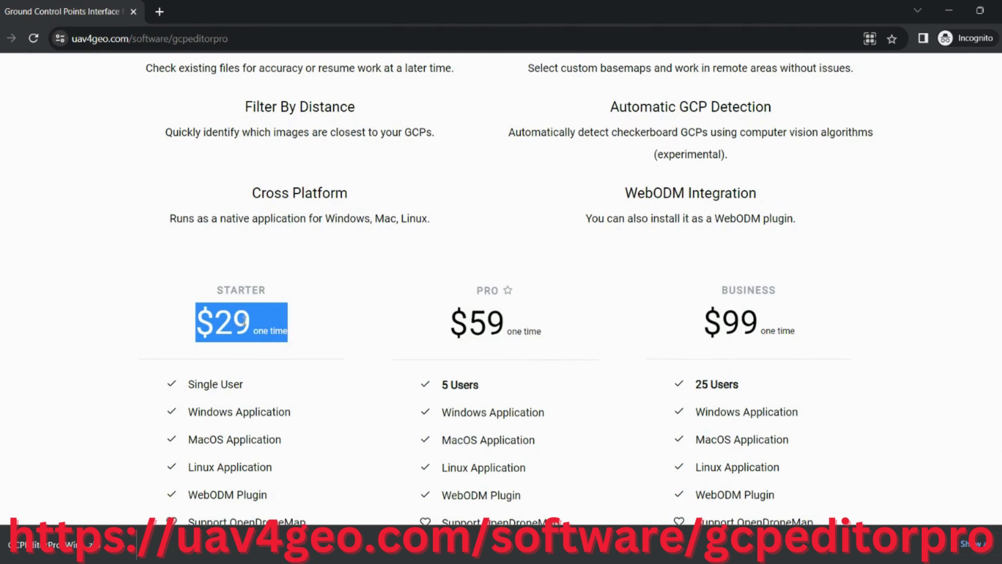
left_click(276, 322)
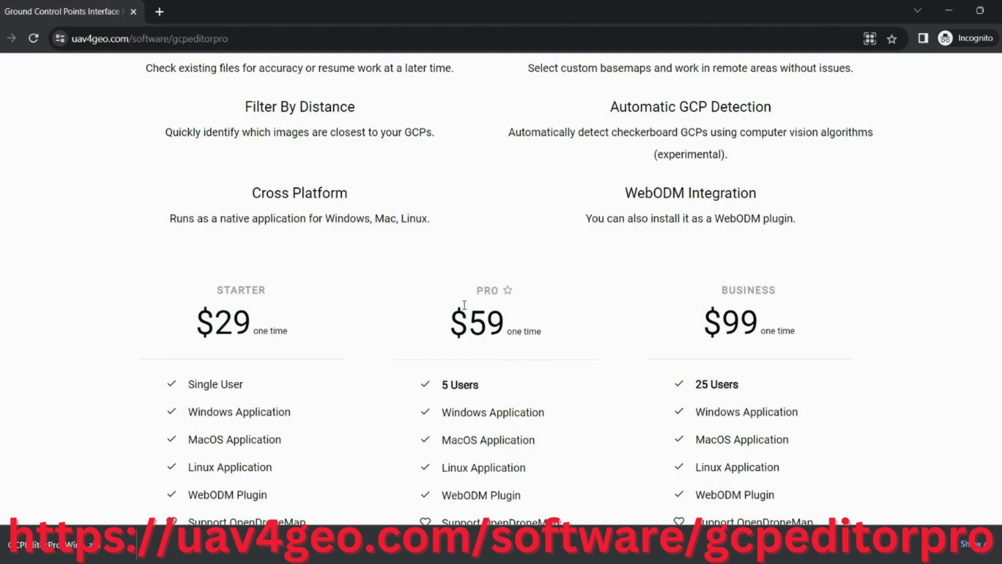
scroll(465, 305, "down", 10)
scroll(483, 312, "up", 15)
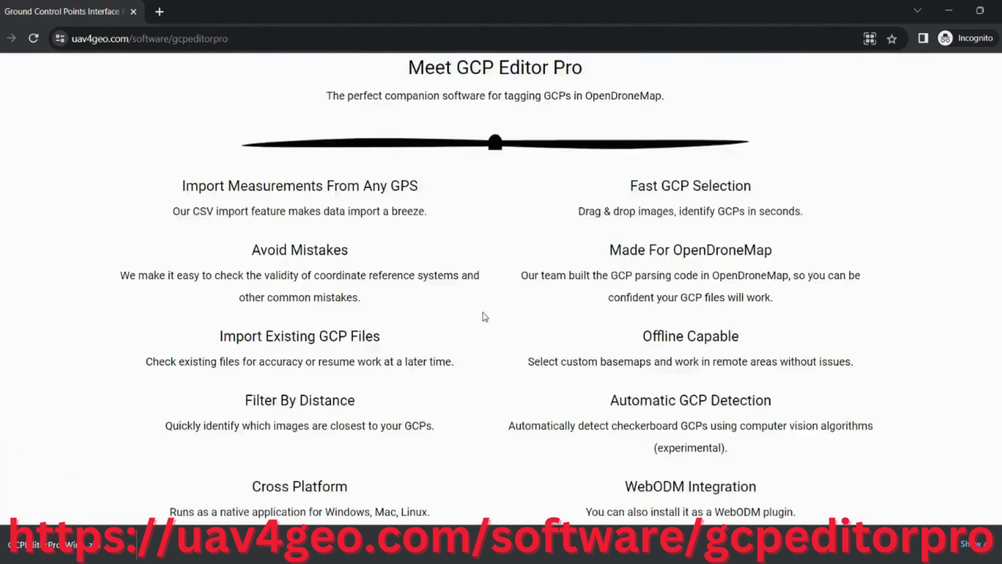
scroll(656, 341, "up", 2)
scroll(667, 346, "down", 1)
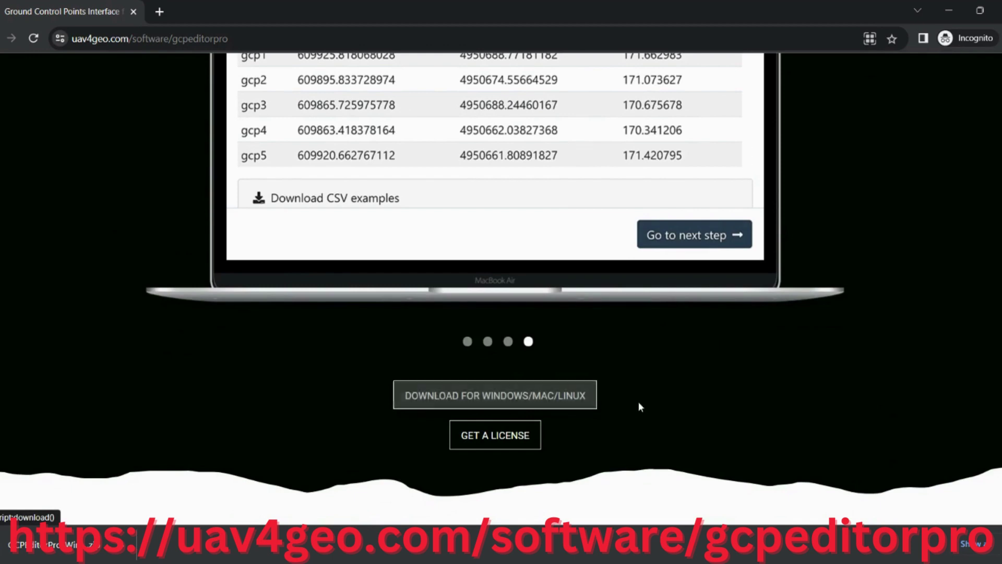
scroll(759, 394, "up", 6)
scroll(760, 400, "down", 7)
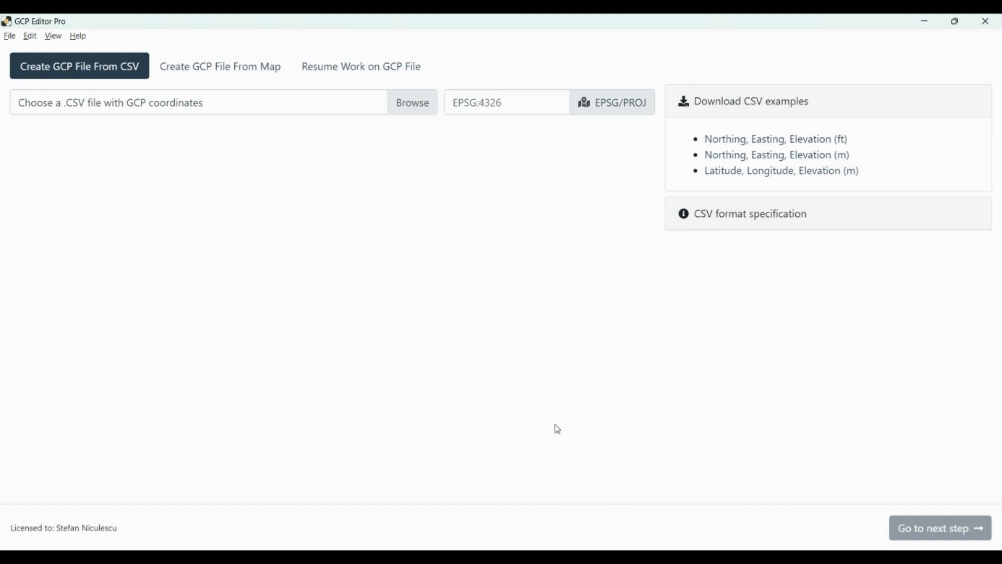
Load GCP OSGB36.csv as the GCP coordinate file and check its label, northing, easting and elevation columns
left_click(410, 114)
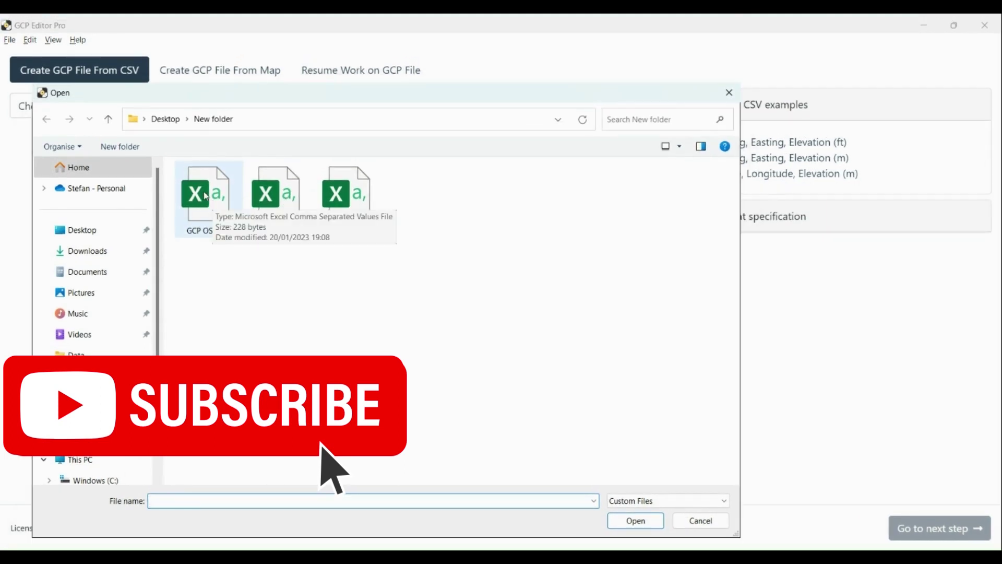
left_click(206, 196)
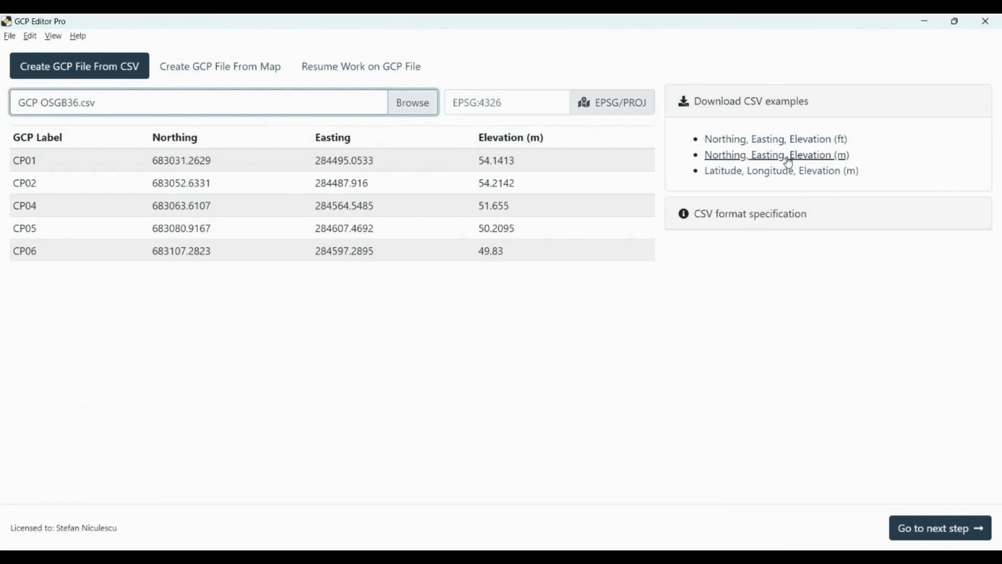
mouse_move(68, 139)
left_mouse_down()
mouse_move(11, 139)
mouse_move(50, 140)
left_mouse_up()
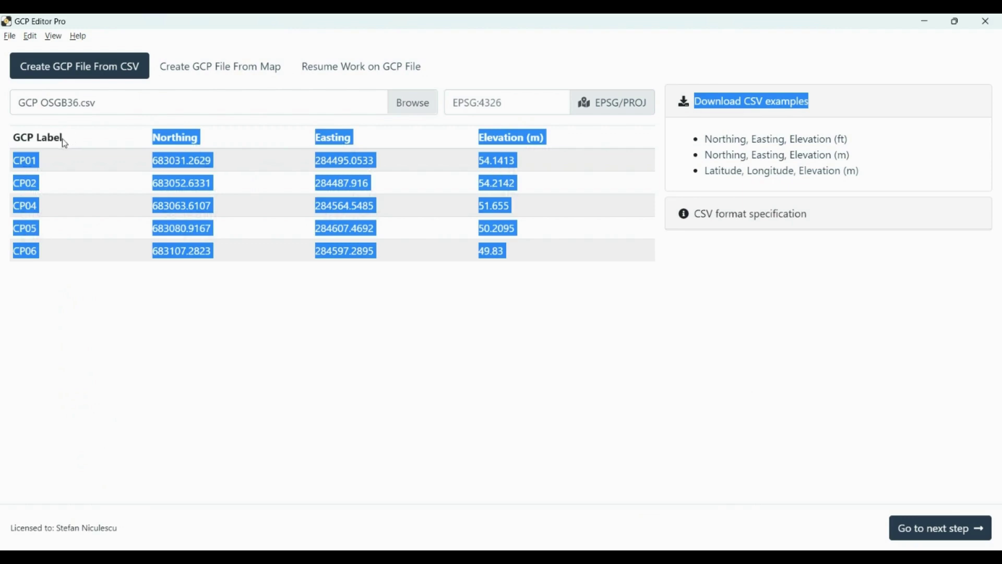
left_click(174, 138)
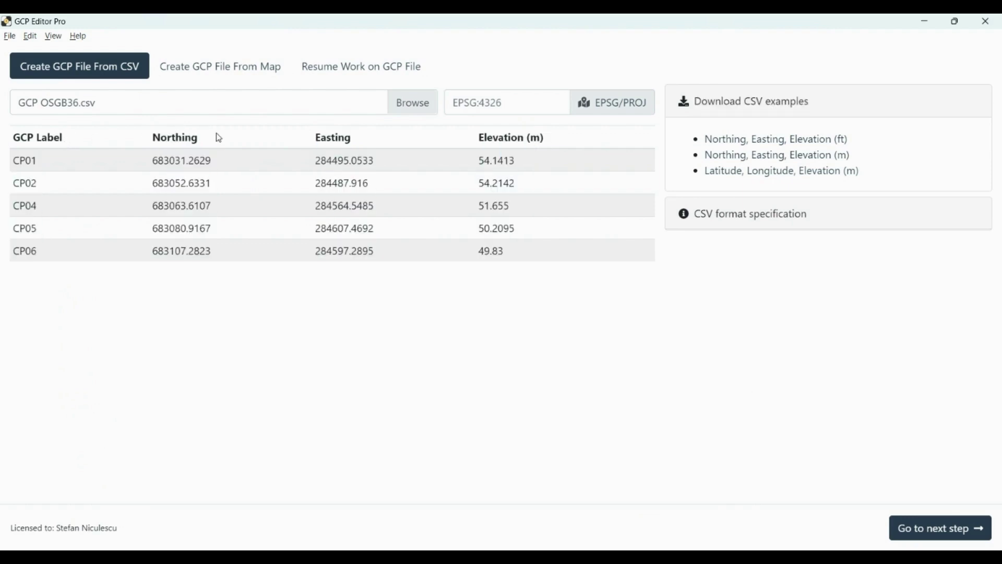
left_click_drag(217, 138, 146, 138)
left_click_drag(363, 138, 320, 138)
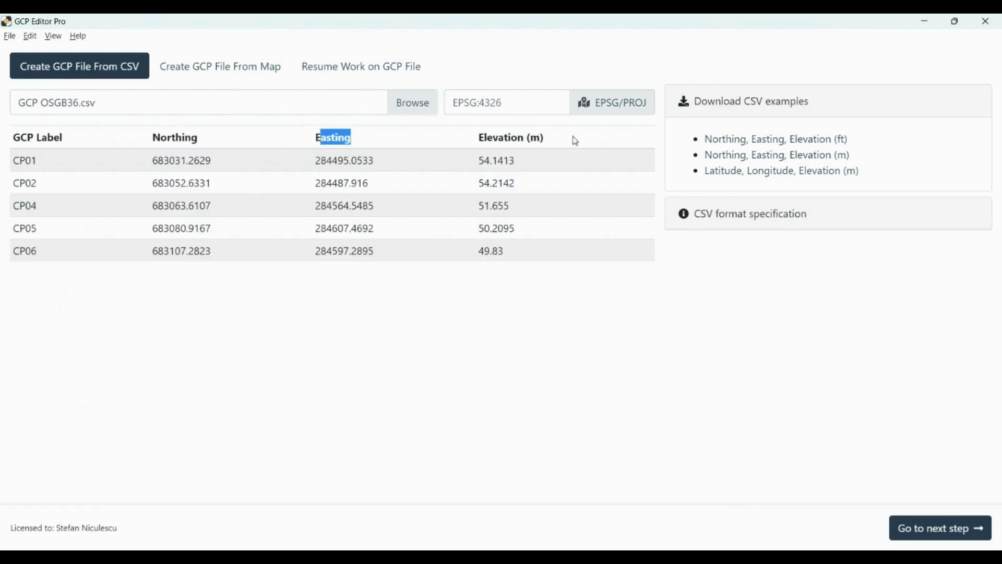
left_click_drag(563, 147, 477, 138)
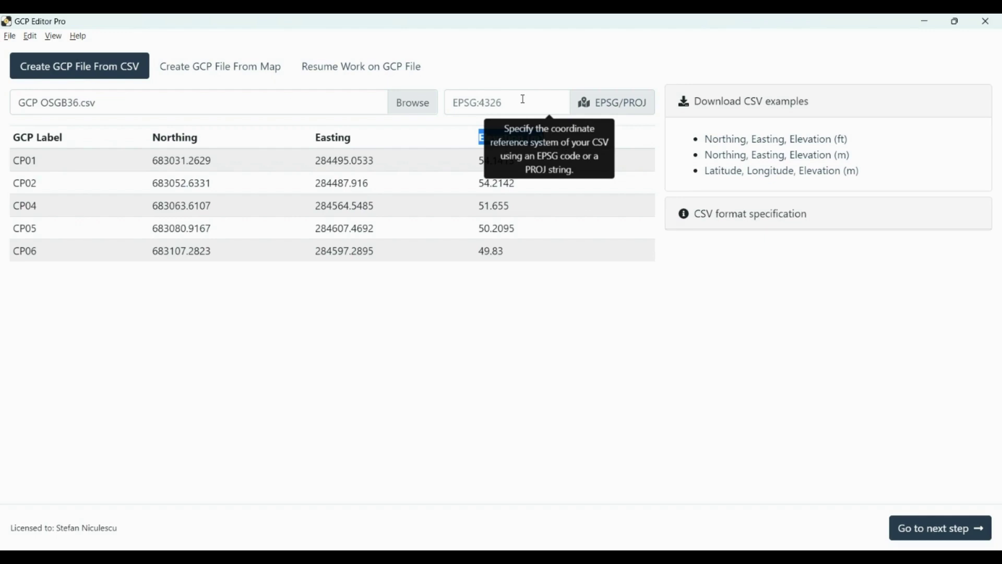
Search epsg.io for osgb36 and highlight the EPSG code of the OSGB36 / British National Grid entry
left_click(607, 112)
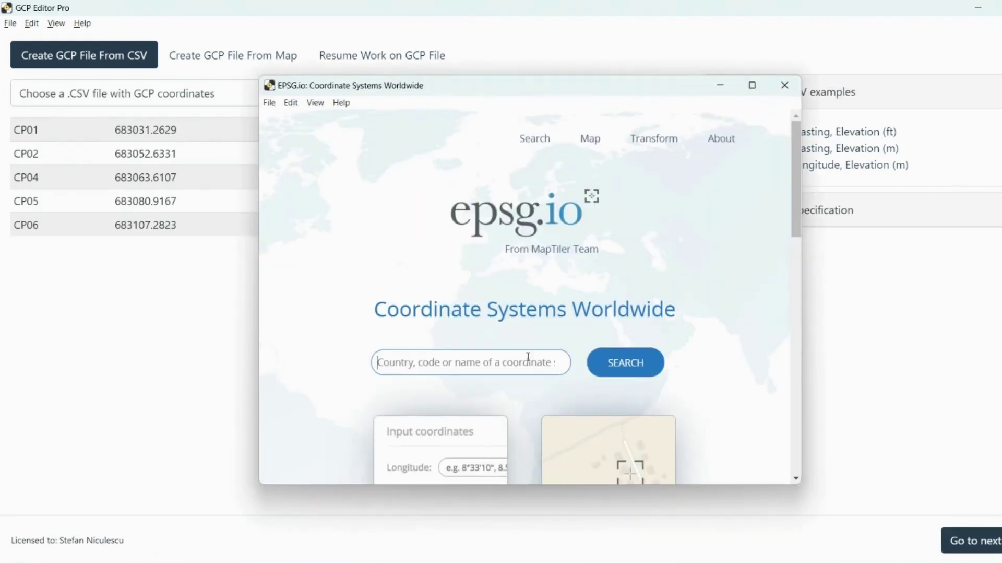
type("cs")
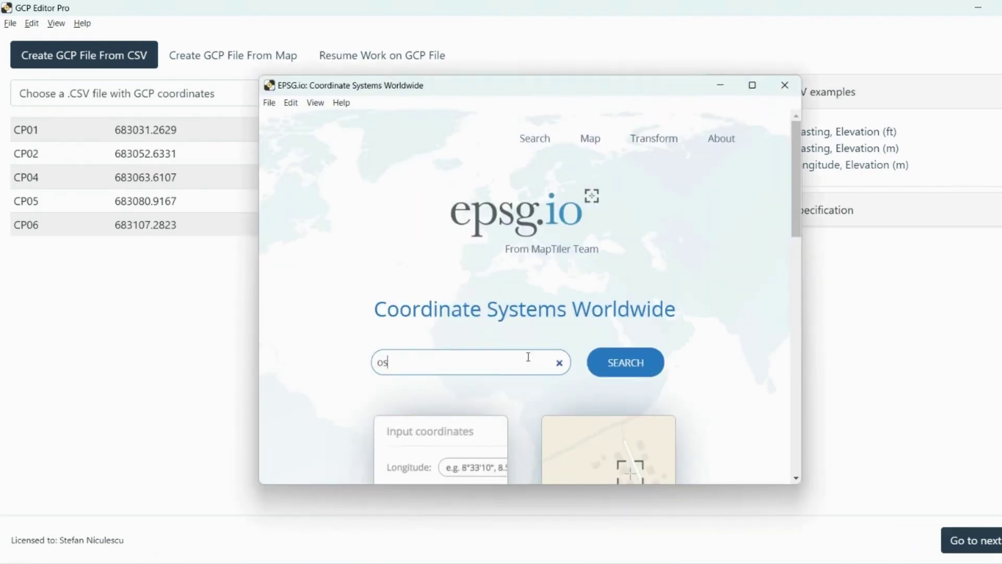
type("gb36")
left_click(647, 365)
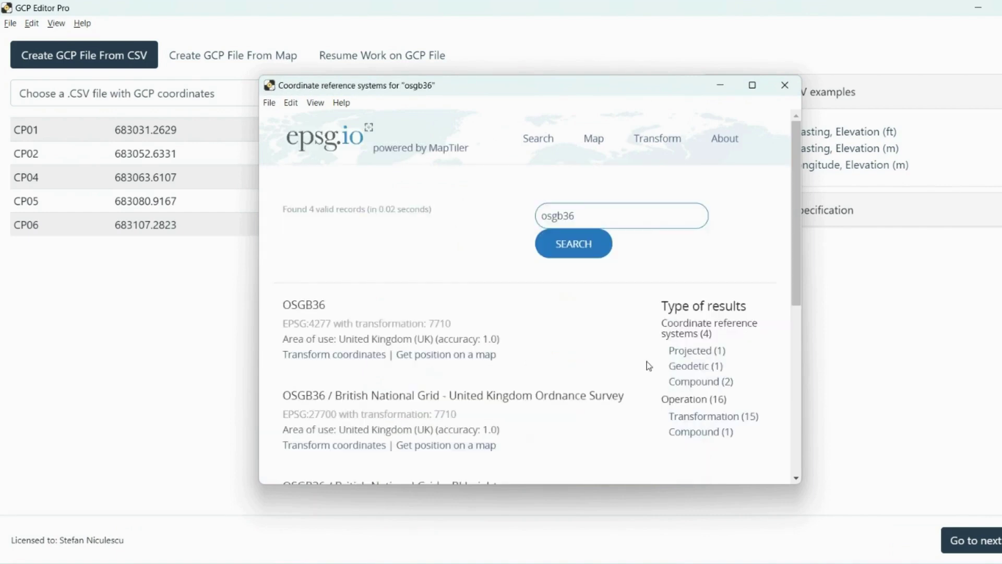
scroll(495, 327, "down", 3)
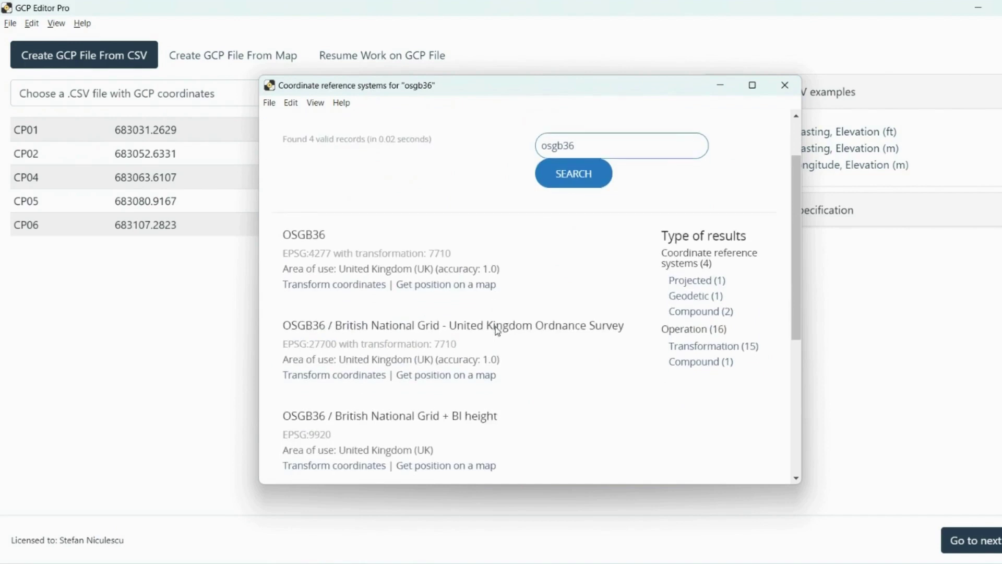
left_click_drag(282, 275, 465, 276)
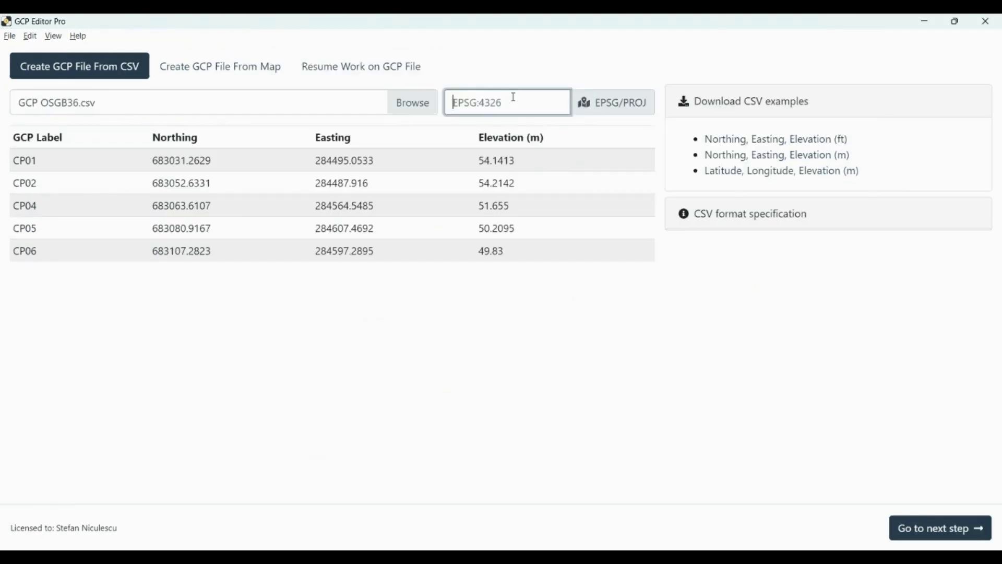
Set the CSV's coordinate reference system to EPSG code 27700 and continue to the map of control points
type("27700")
left_click(958, 537)
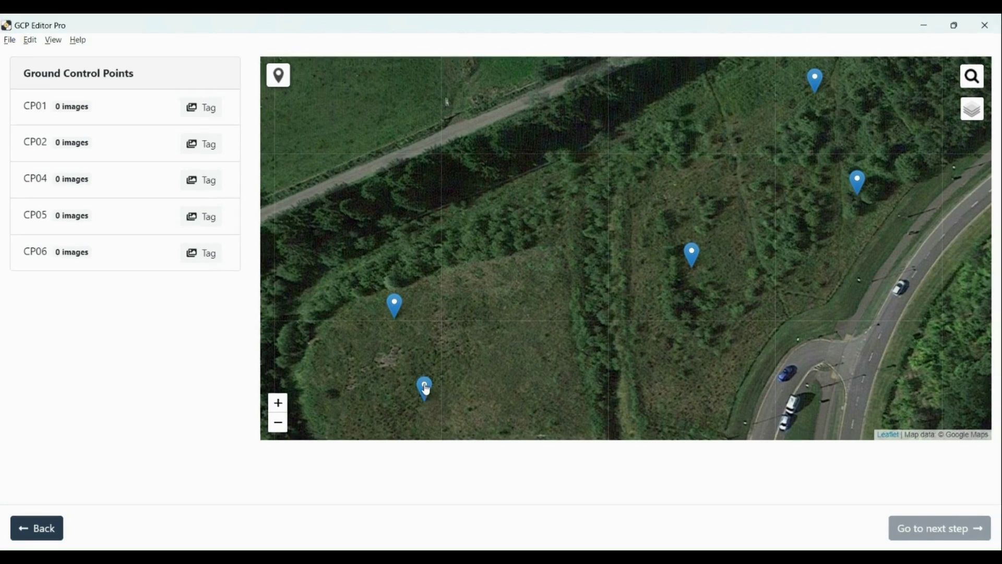
Inspect the latitude and longitude of control point CP01 on the map, and go back to the CSV import page
left_click(427, 389)
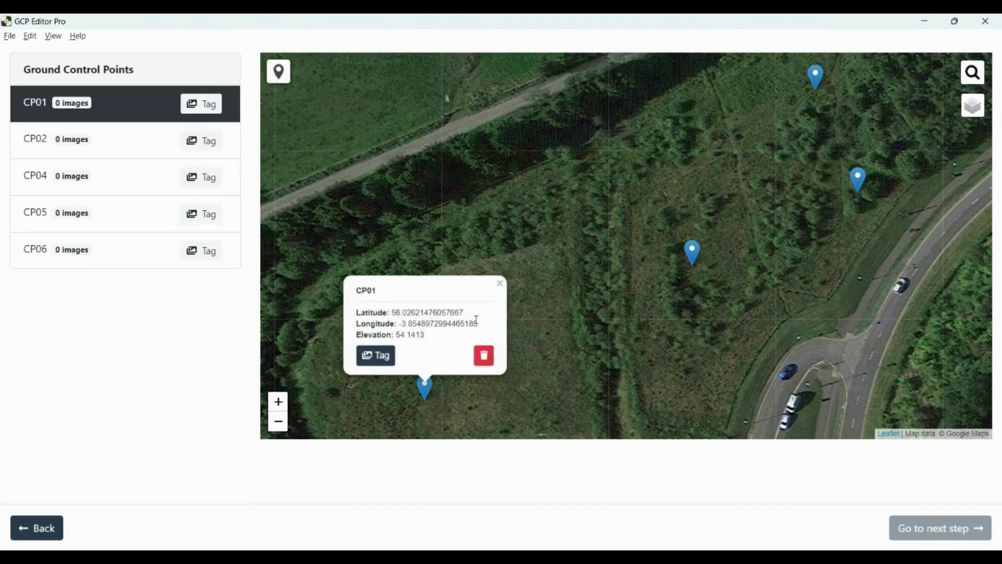
left_click_drag(483, 328, 472, 324)
left_click_drag(410, 324, 403, 326)
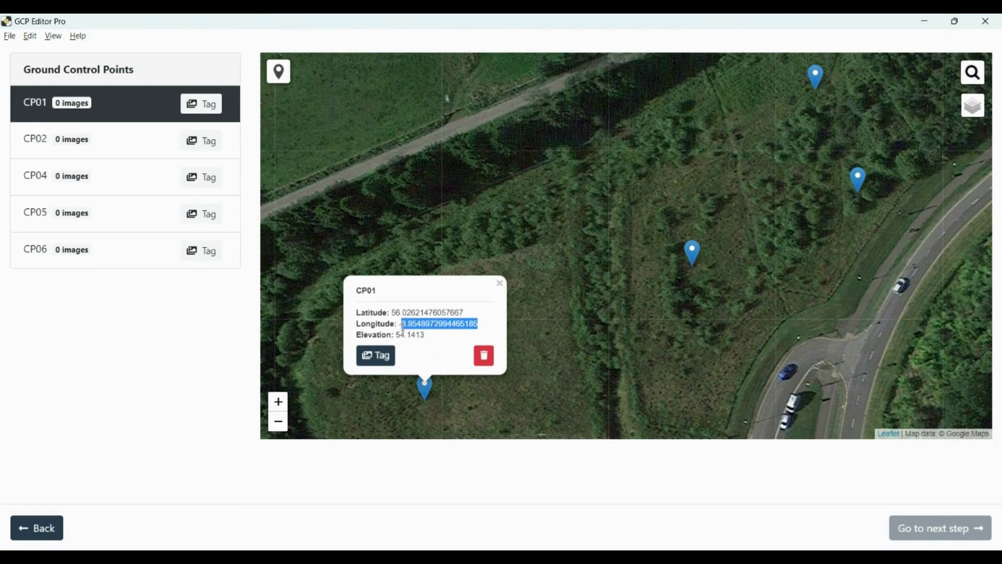
left_click_drag(473, 312, 395, 316)
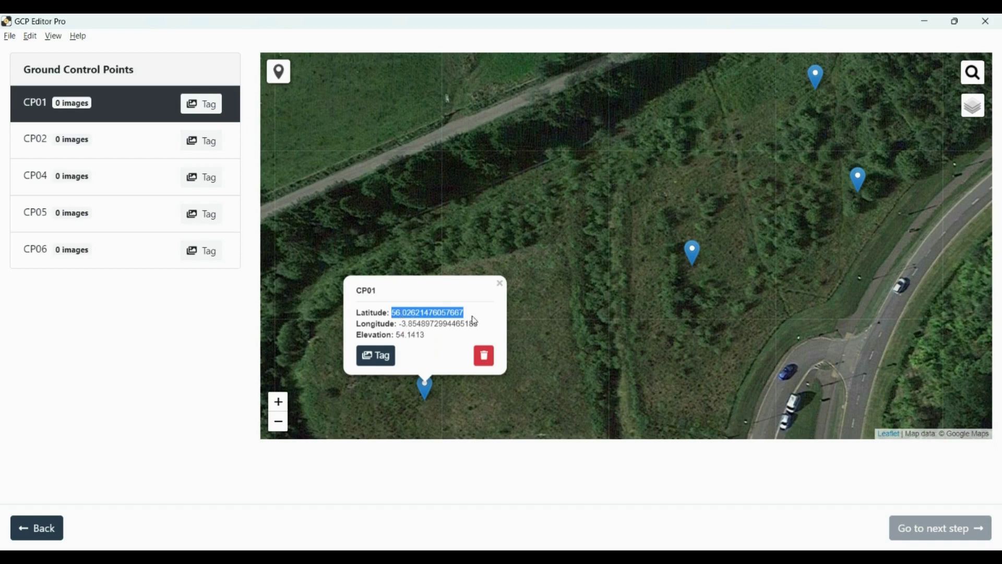
left_click(484, 328)
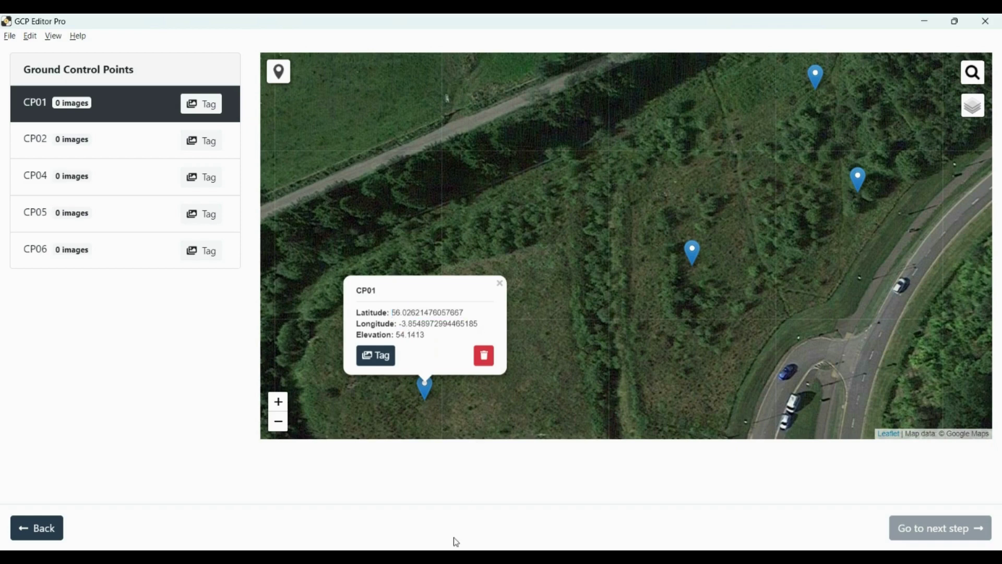
left_click(40, 528)
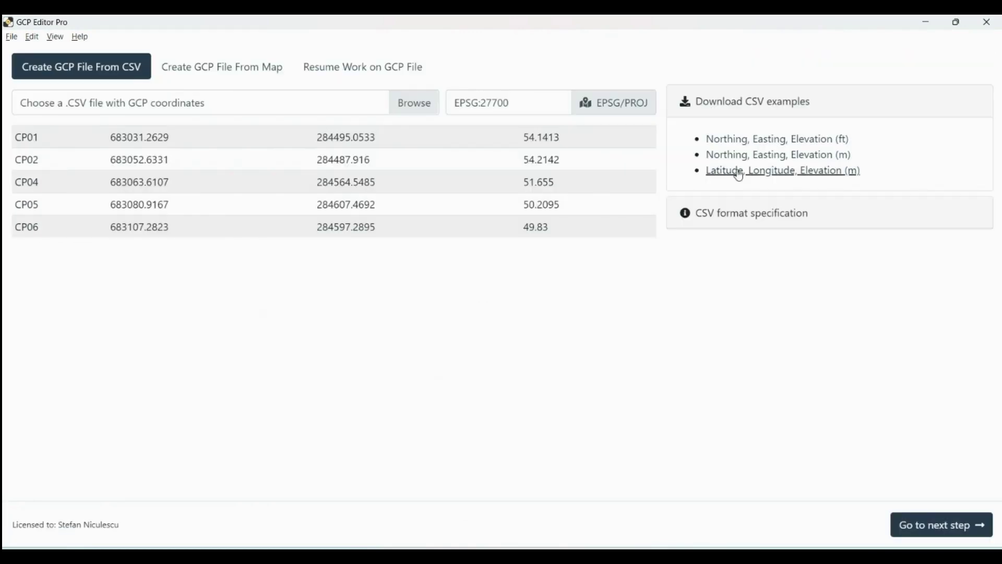
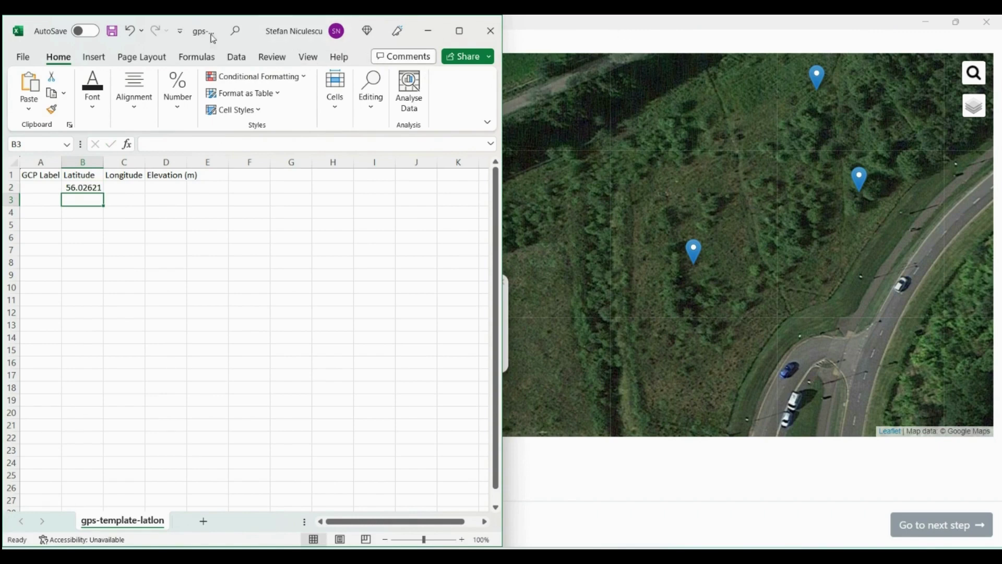
Copy CP01's longitude, -3.8548972994465185, from its map popup into cell C2 of the gps-template-latlon workbook in Excel
left_click_drag(260, 23, 96, 77)
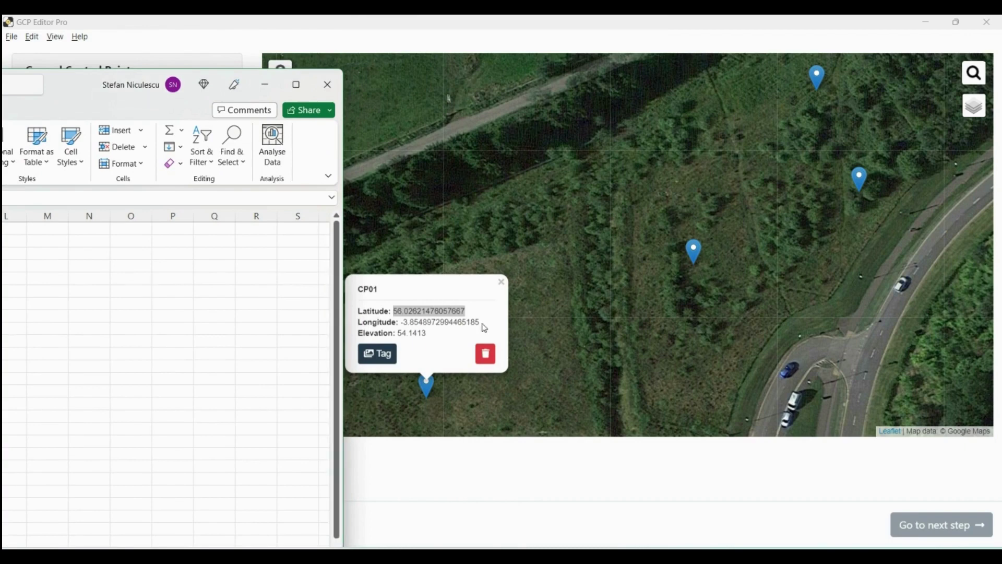
left_click_drag(480, 322, 407, 321)
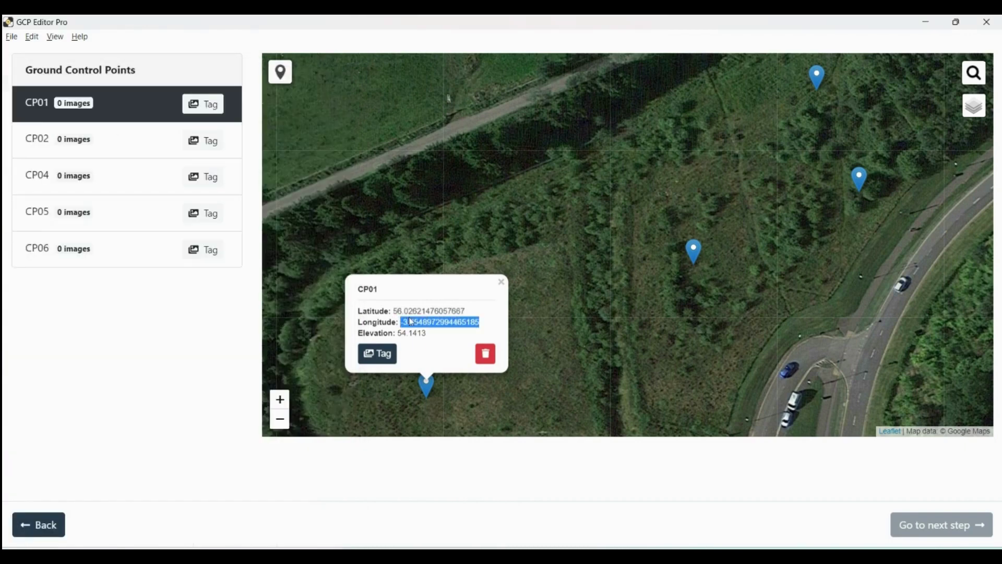
key("alt+Tab")
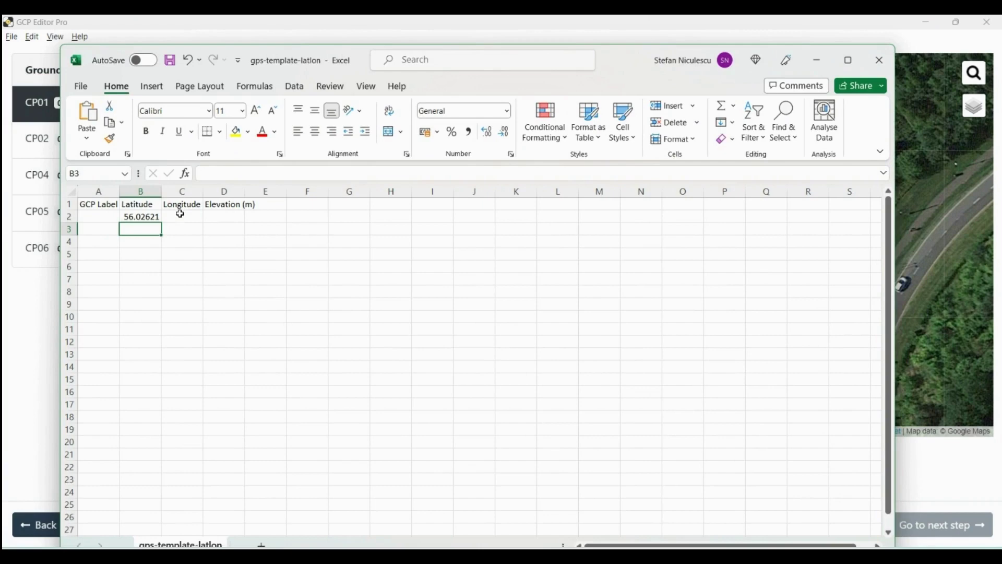
left_click(180, 214)
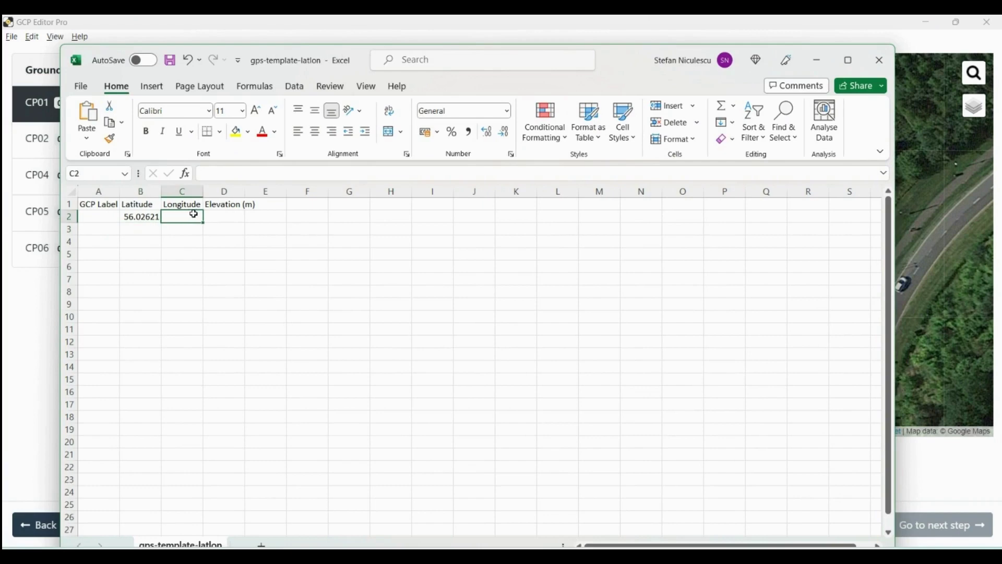
left_click(230, 171)
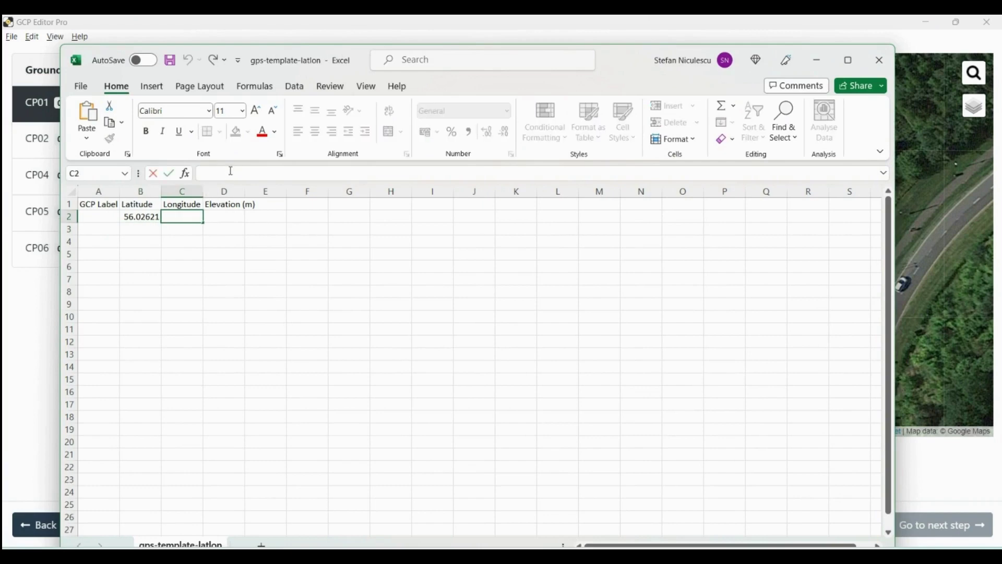
type("-3.8548972994465185")
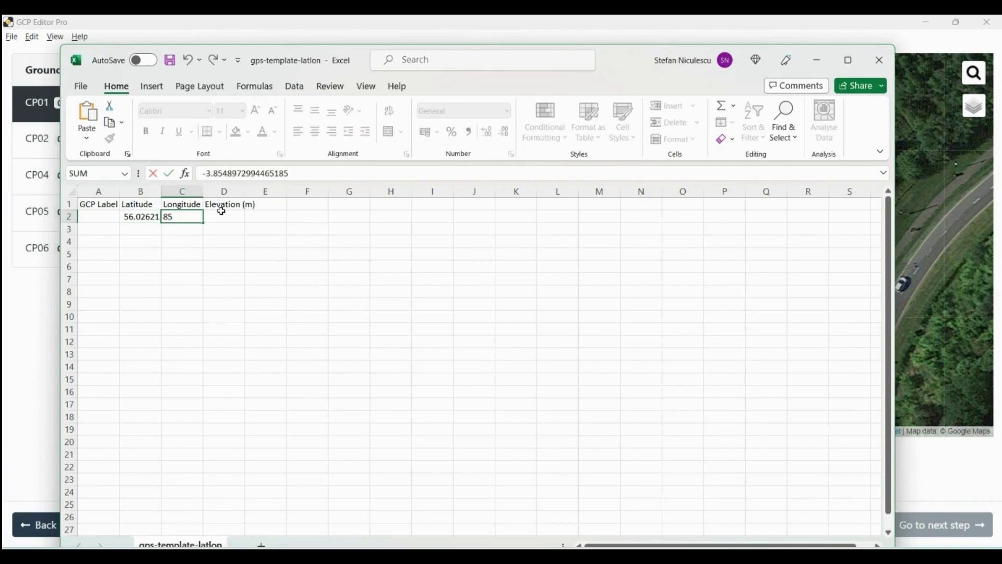
left_click(221, 211)
Copy CP01's elevation, 54.1413, from its map popup into cell D2 of the gps-template-latlon workbook in Excel, without the source formatting
left_click_drag(572, 50, 2, 145)
left_click(431, 333)
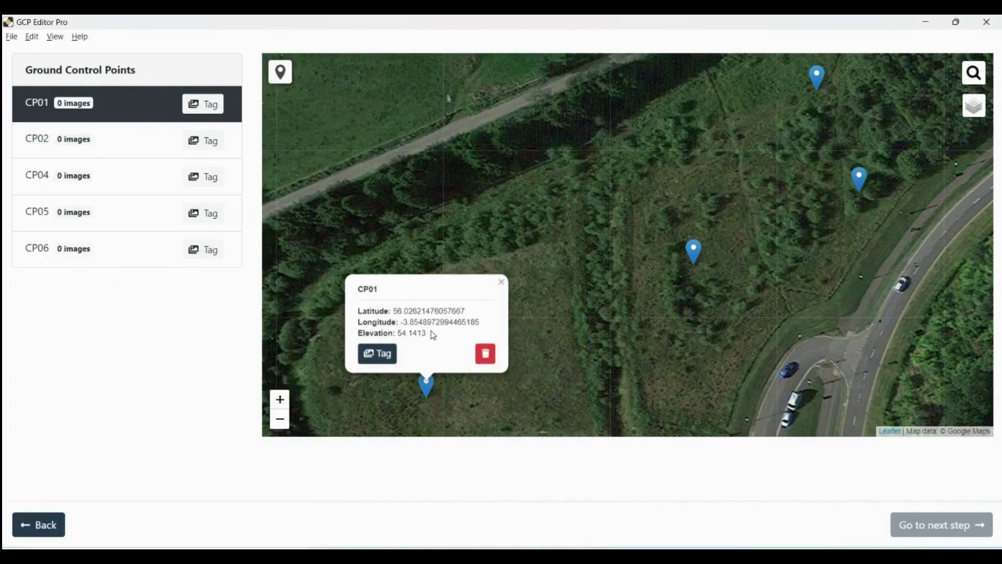
left_click_drag(431, 333, 402, 335)
left_click(405, 496)
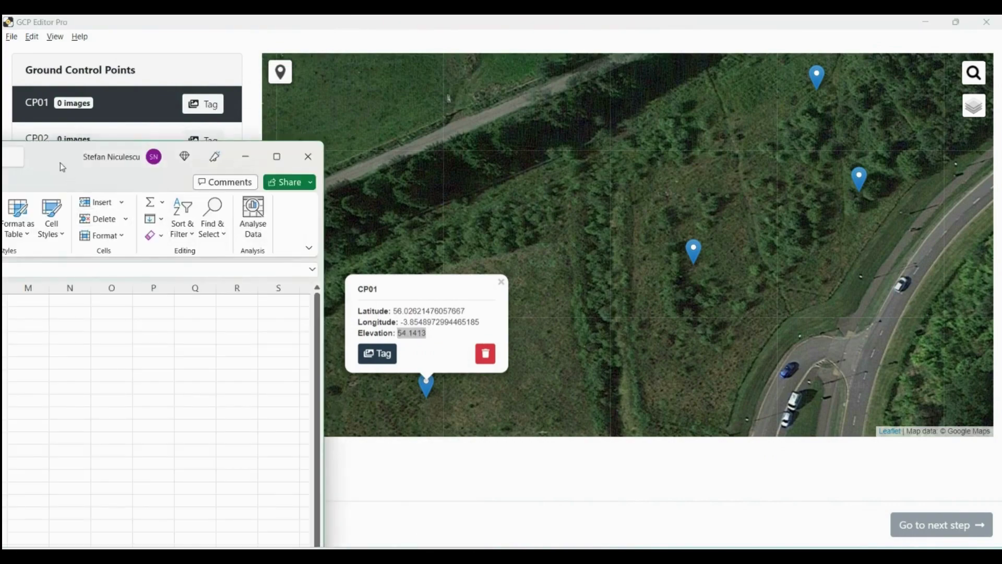
left_click_drag(62, 167, 484, 122)
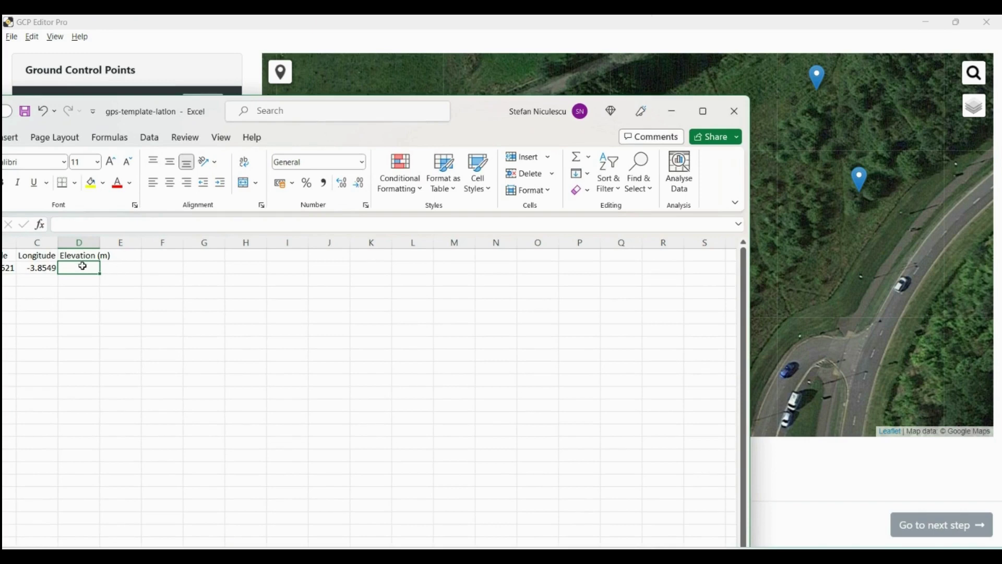
type("54.1413")
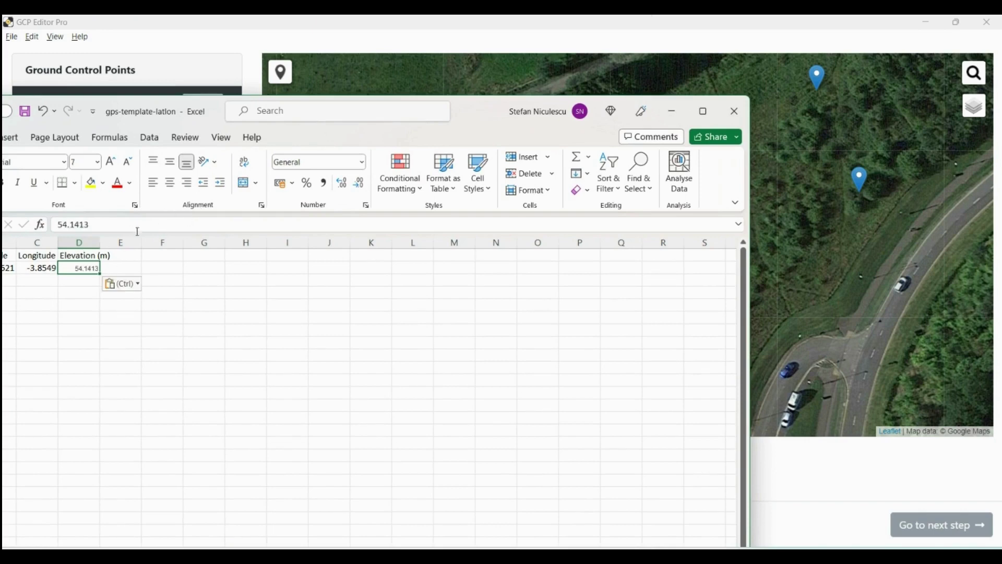
left_click(43, 111)
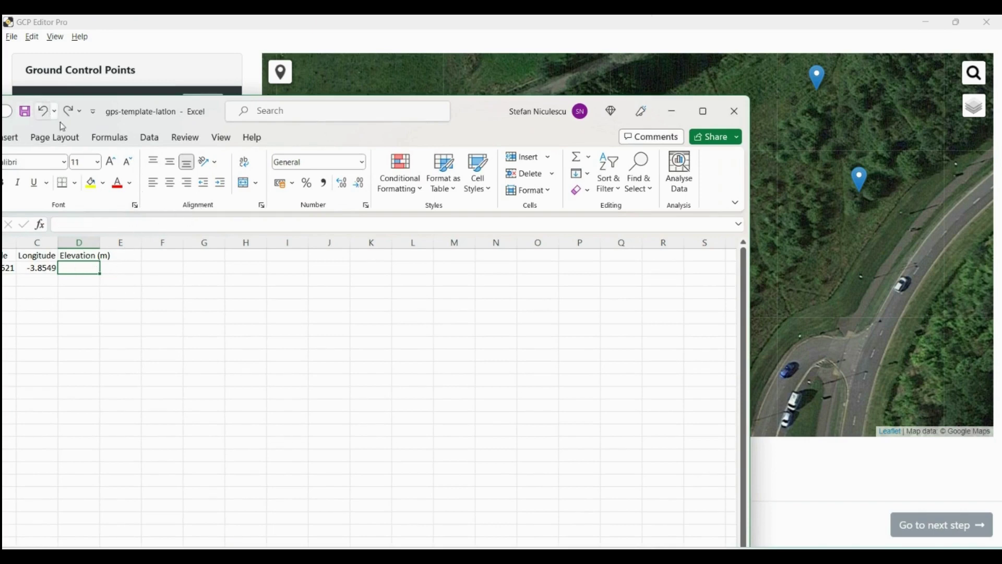
left_click(105, 224)
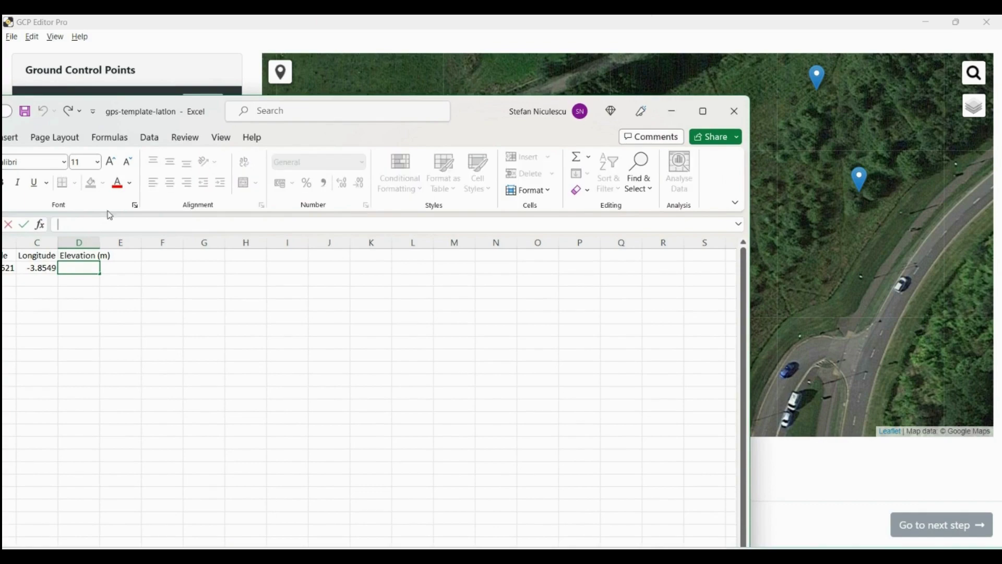
type("54.1413")
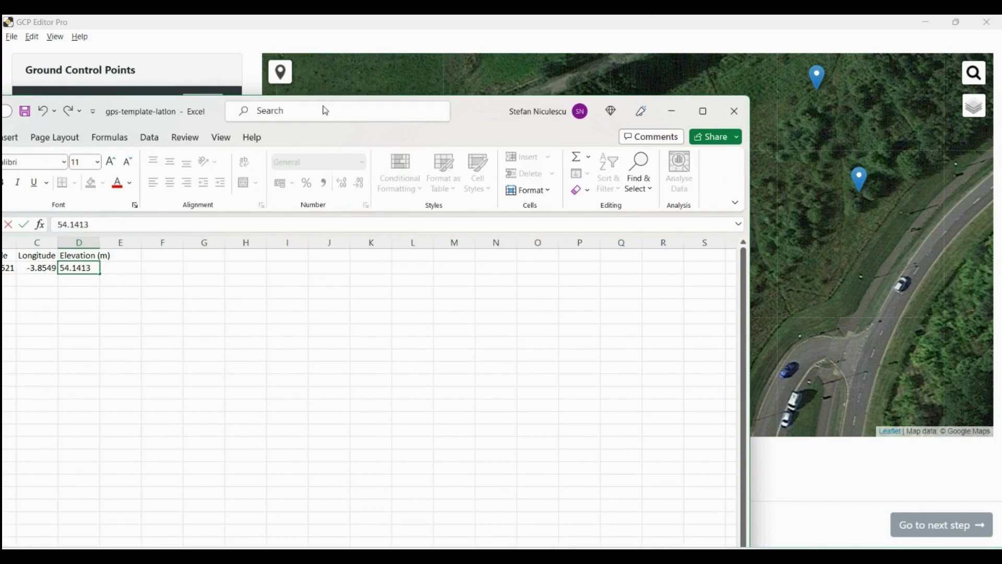
Enter the GCP label CP01 in cell A2
left_click_drag(468, 114, 634, 140)
left_click(118, 296)
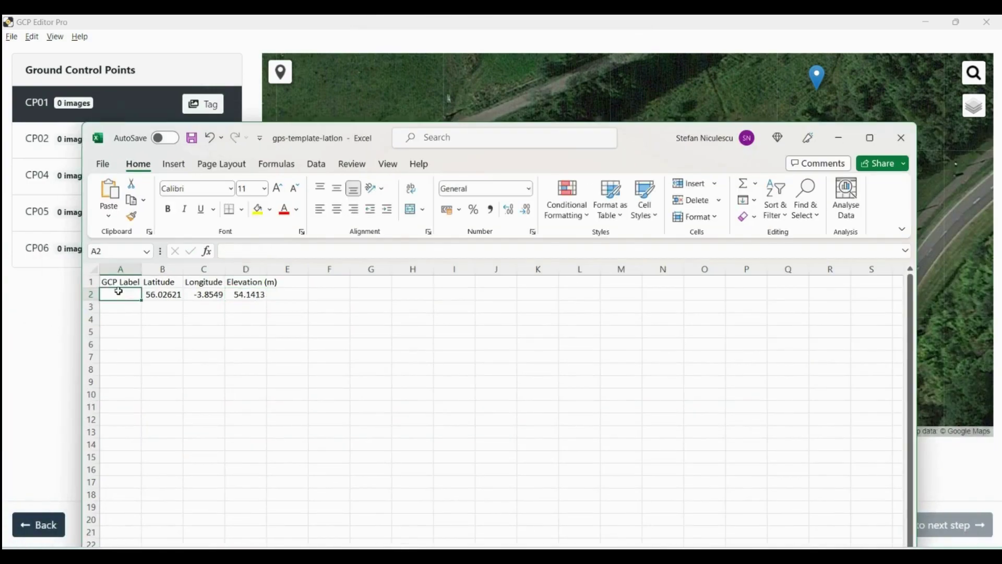
type("CP01")
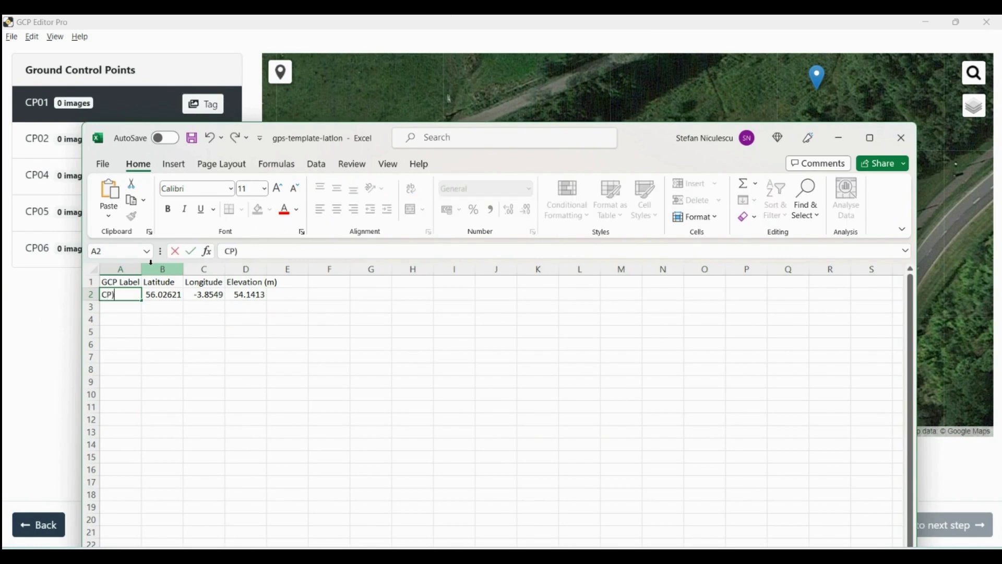
left_click(448, 372)
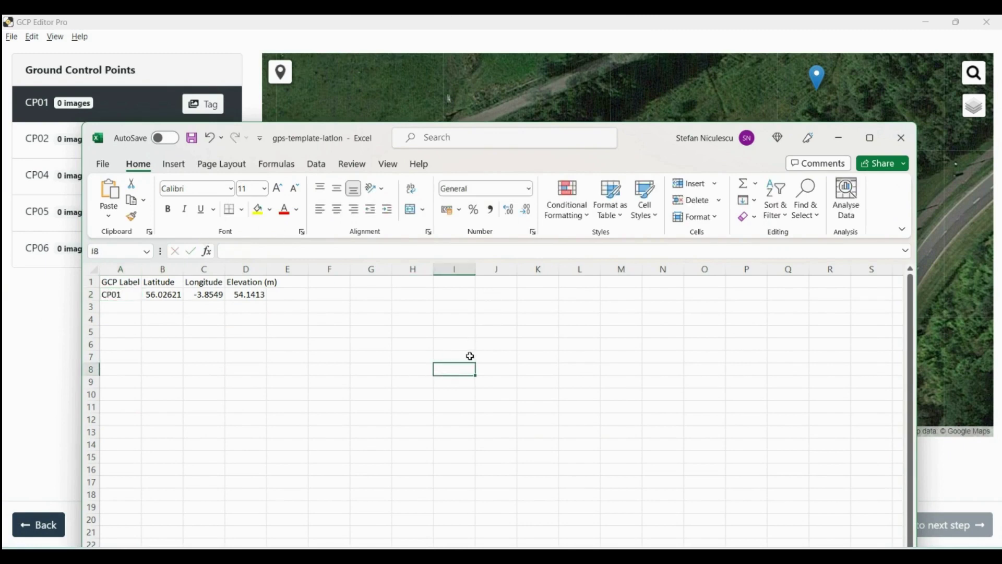
Return to the GCP Editor Pro map and inspect the coordinates and elevations of CP02, CP04, CP05 and CP06
left_click(839, 139)
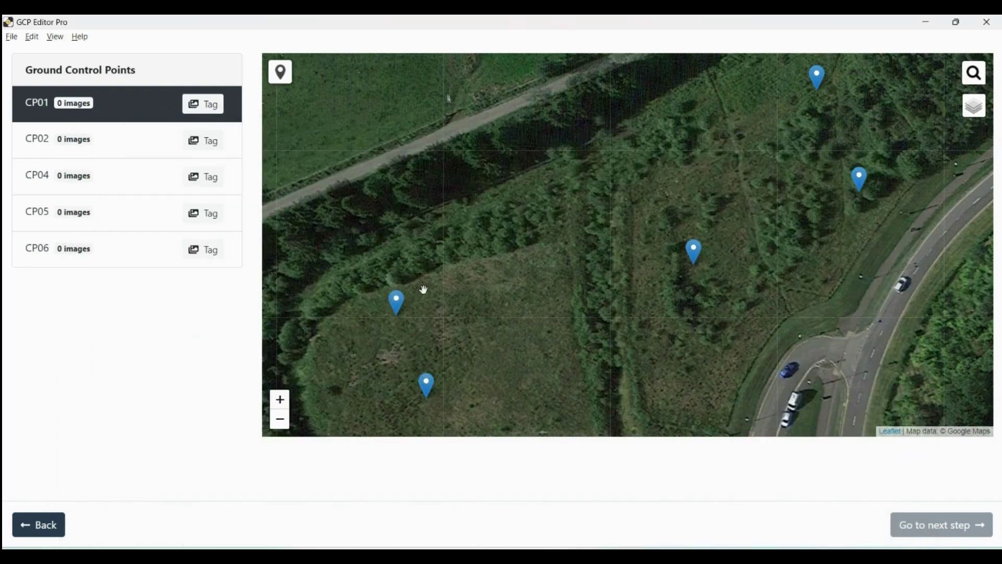
left_click(397, 303)
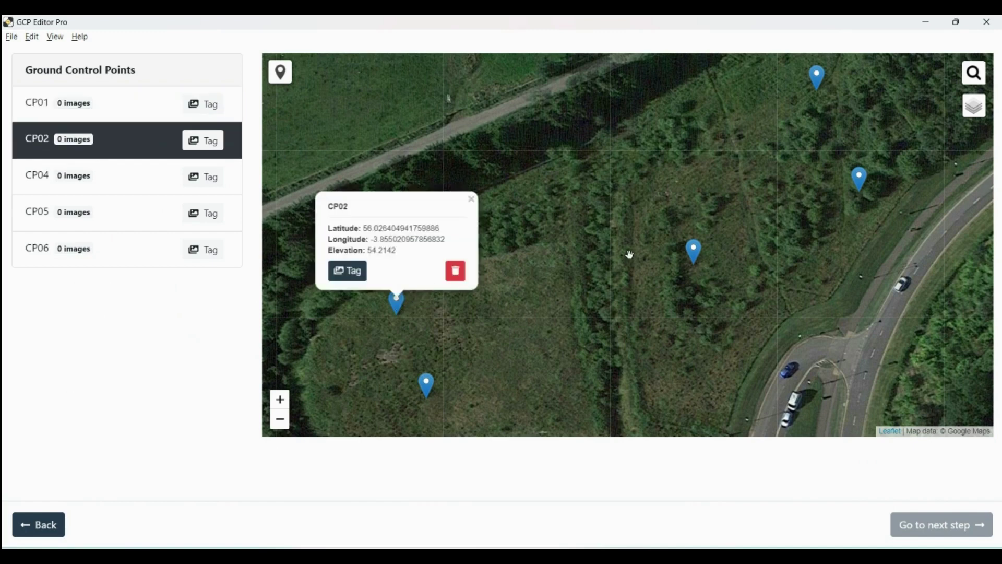
left_click(692, 256)
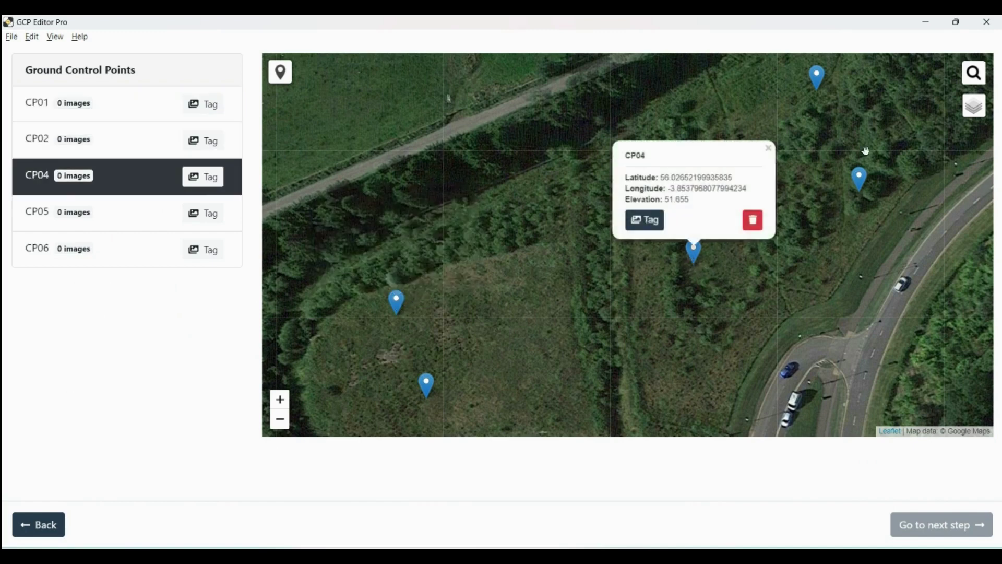
left_click(865, 182)
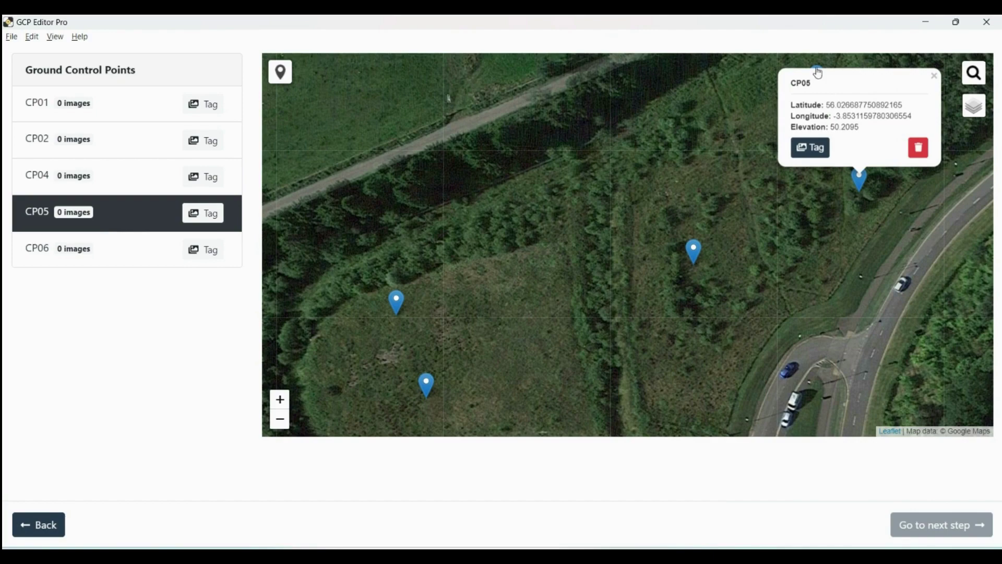
left_click(818, 73)
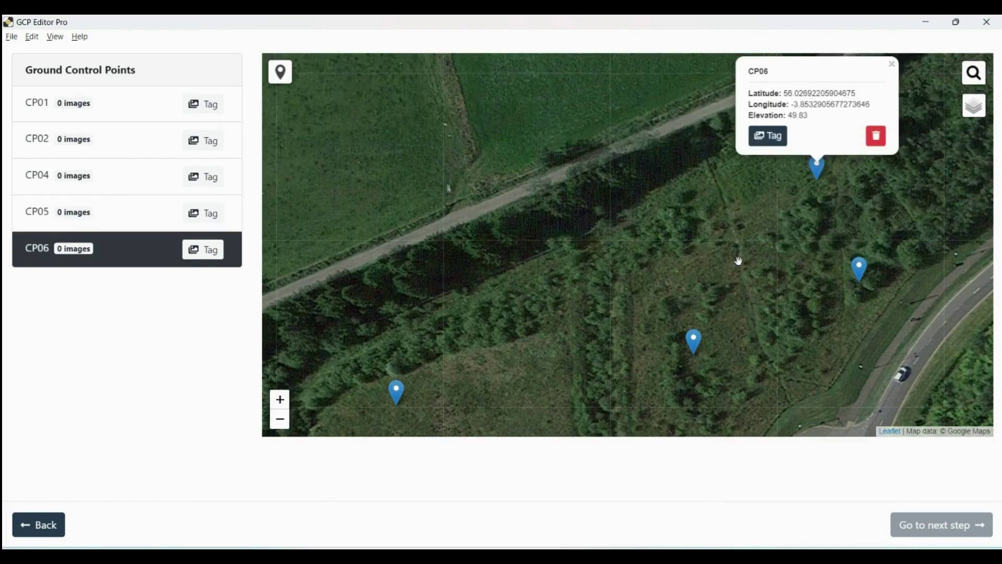
key("alt+Tab")
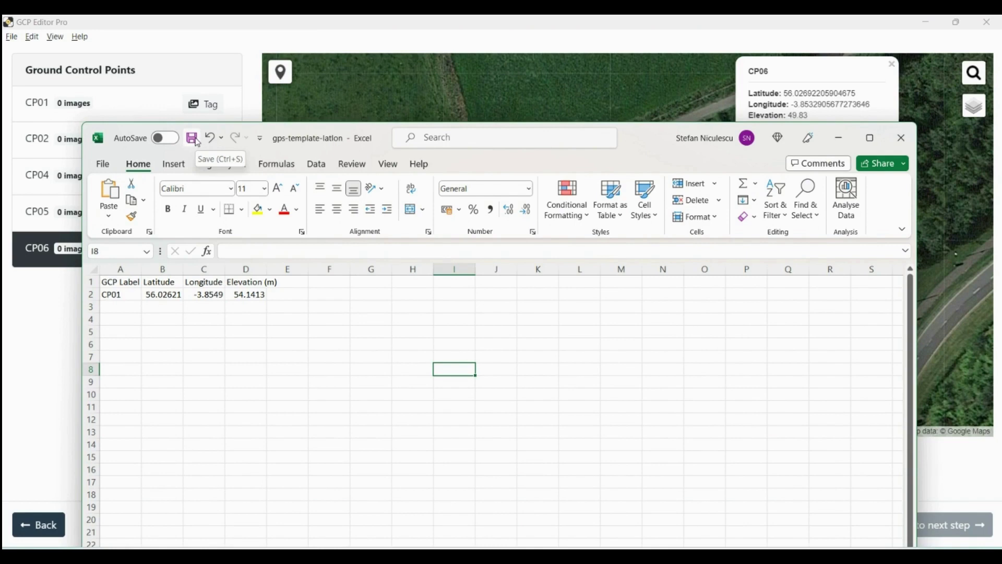
left_click(901, 139)
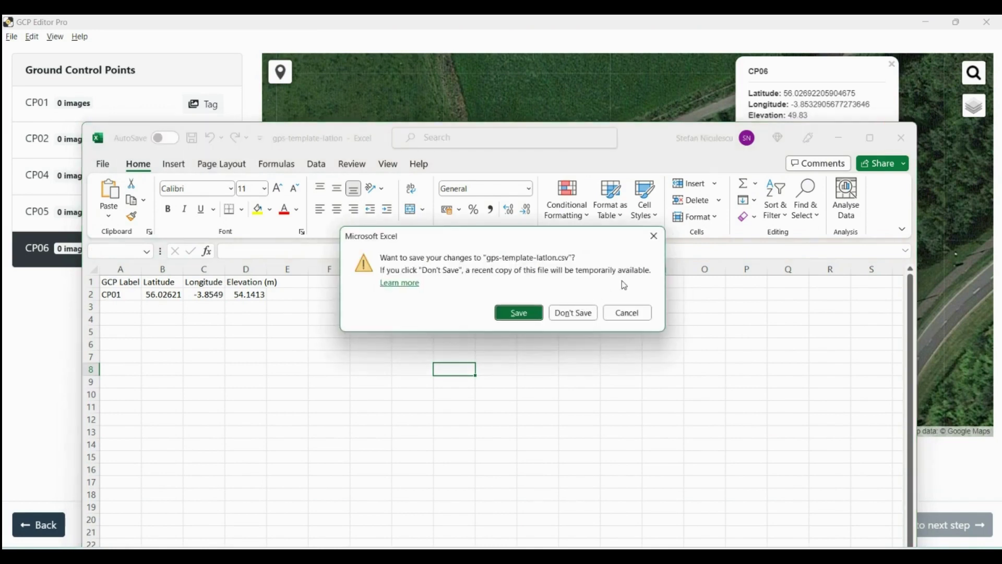
left_click(639, 313)
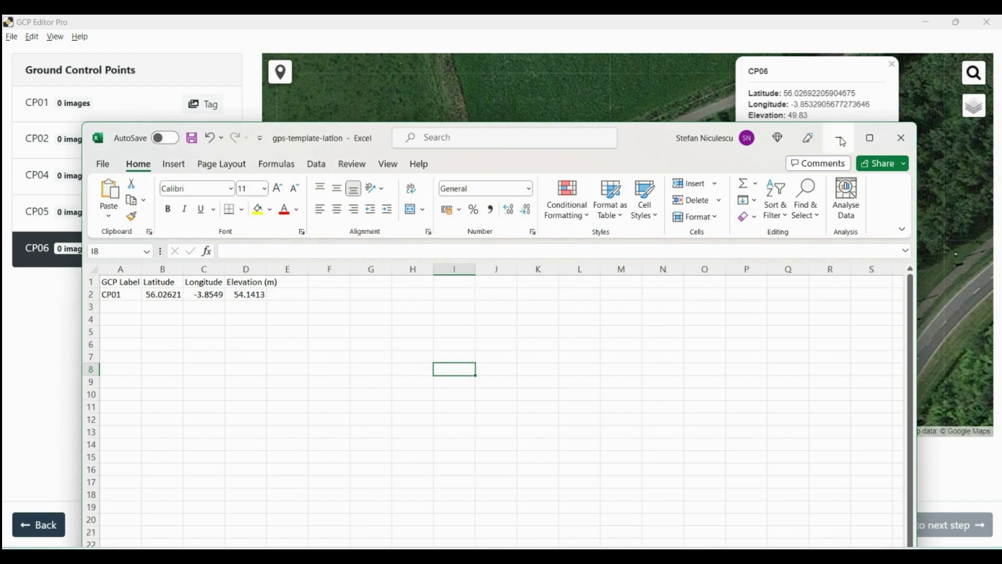
left_click(841, 139)
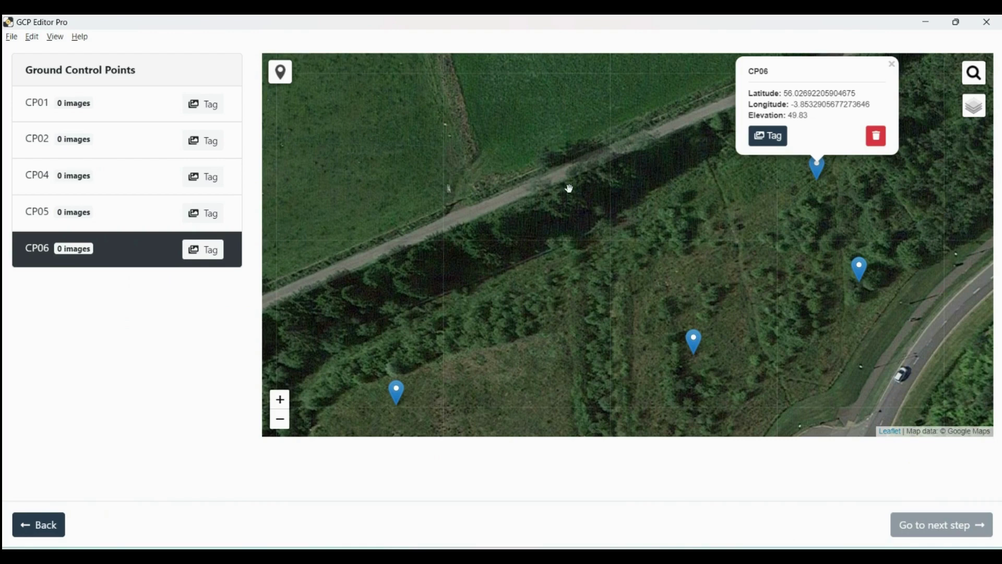
left_click(892, 64)
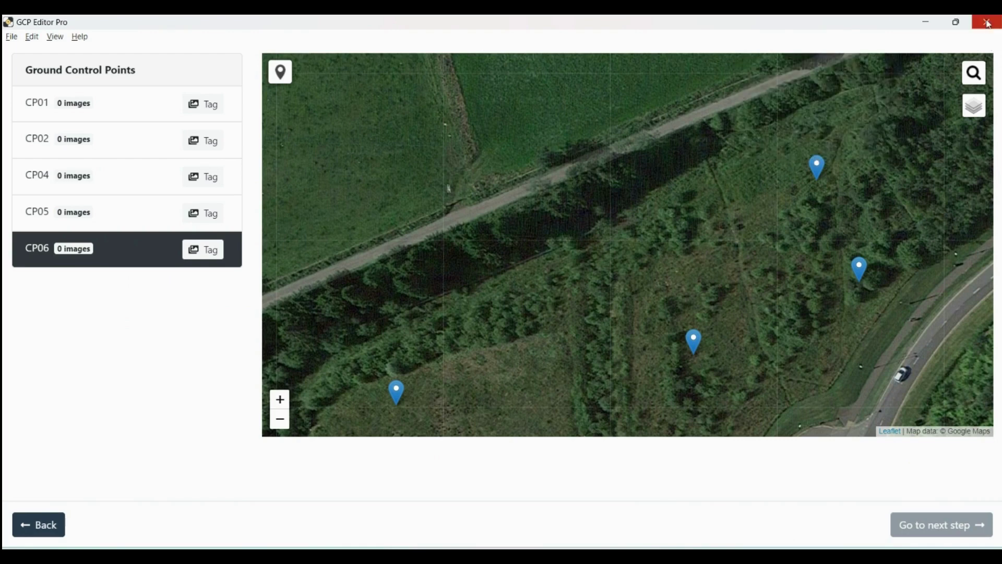
left_click(689, 544)
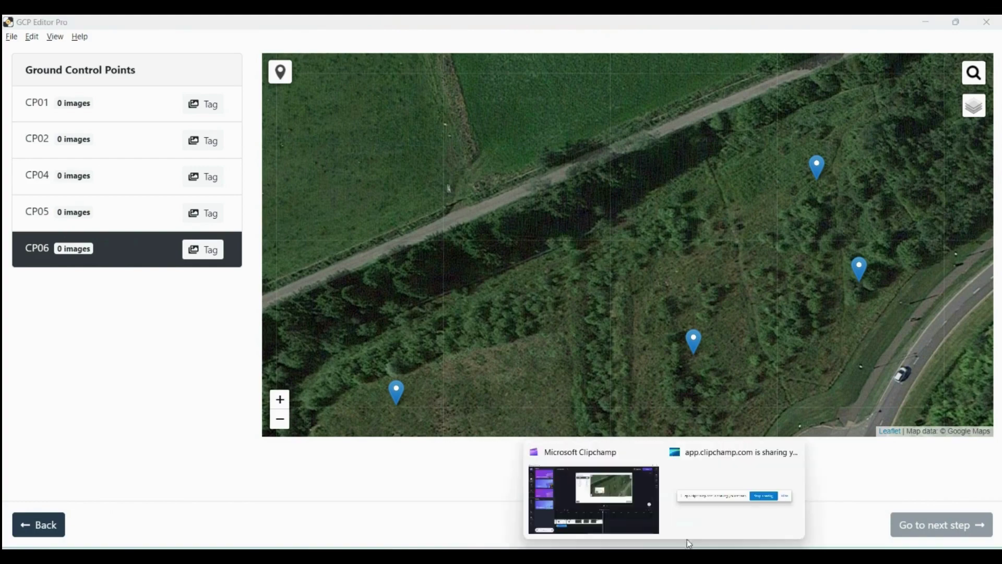
left_click(727, 506)
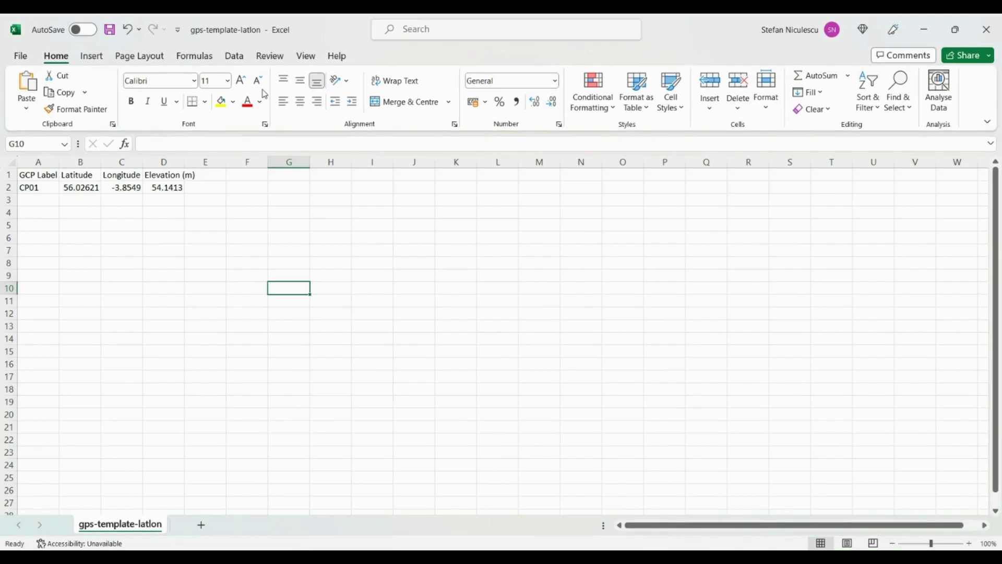
Format the Latitude, Longitude and Elevation columns (B to D) as Number with 15 decimal places
left_click(80, 161)
left_click_drag(98, 163, 160, 157)
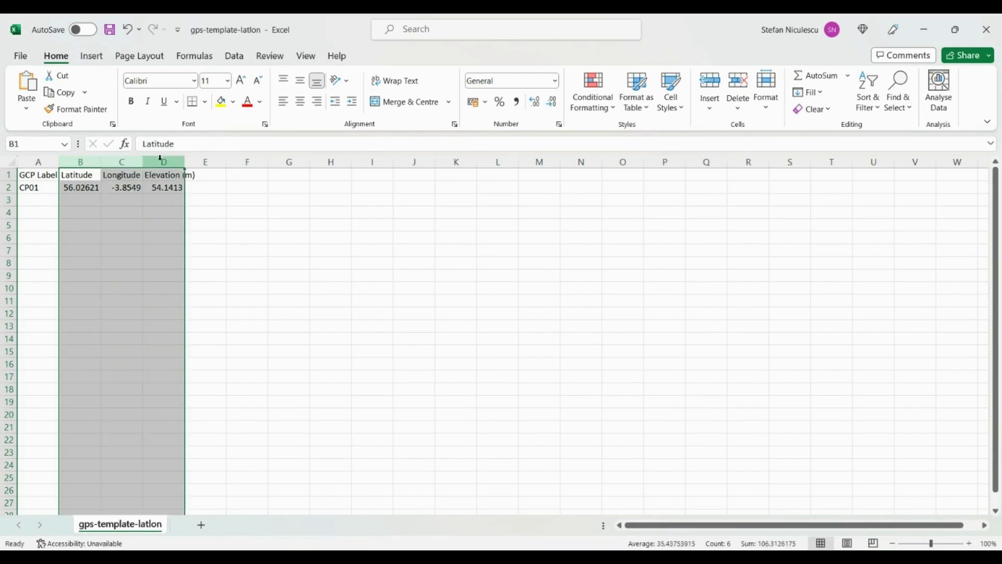
right_click(162, 163)
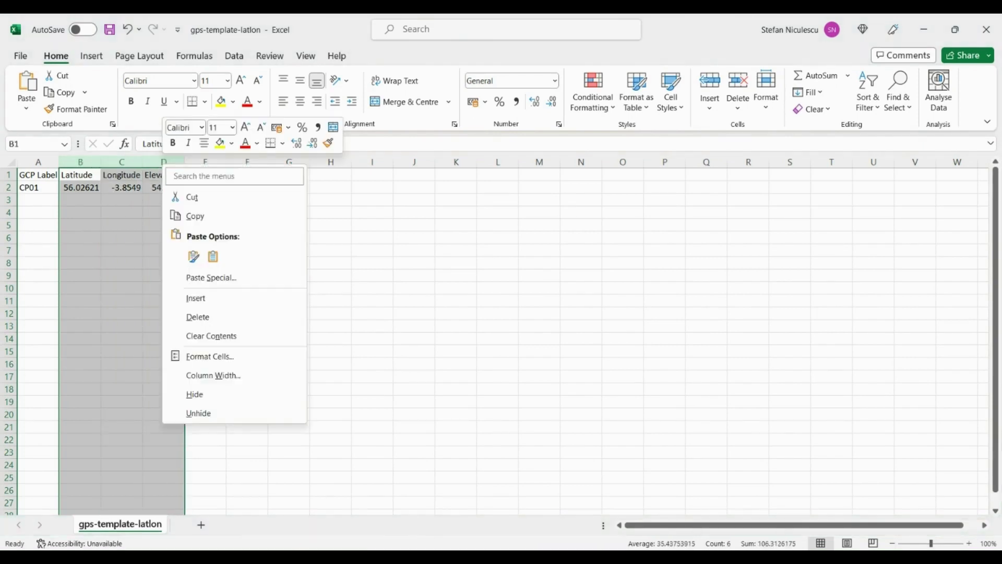
left_click(210, 356)
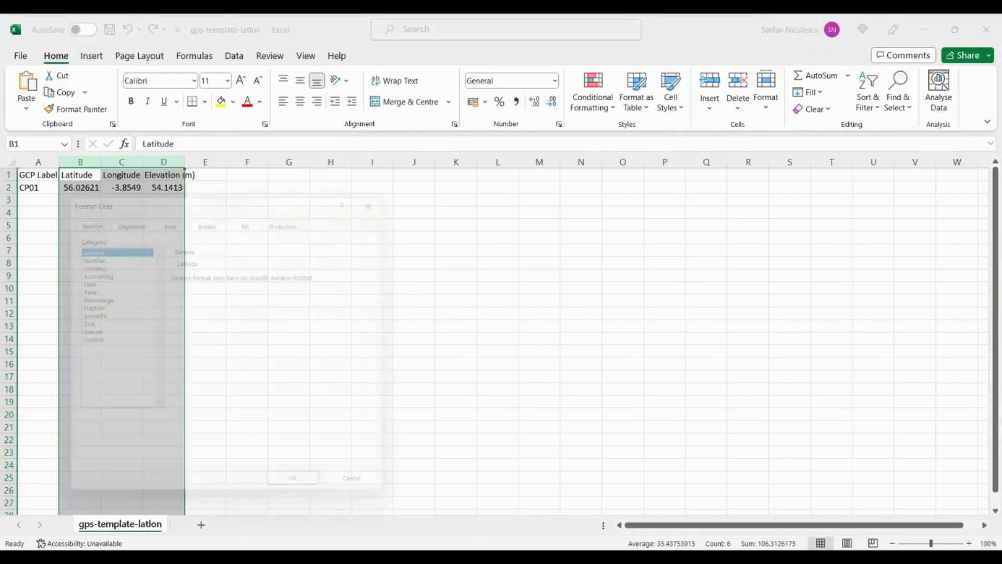
left_click(82, 252)
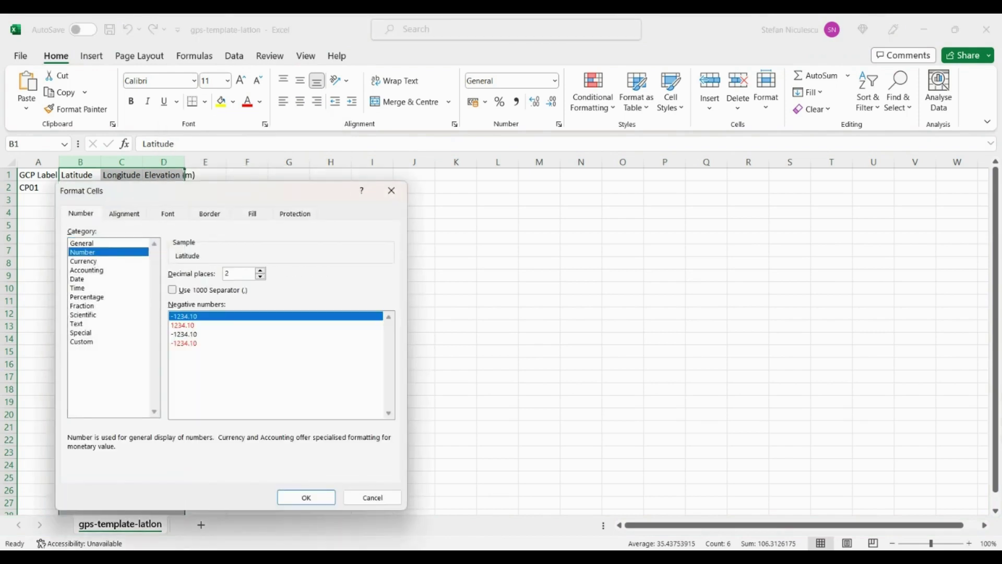
key("Tab")
type("15")
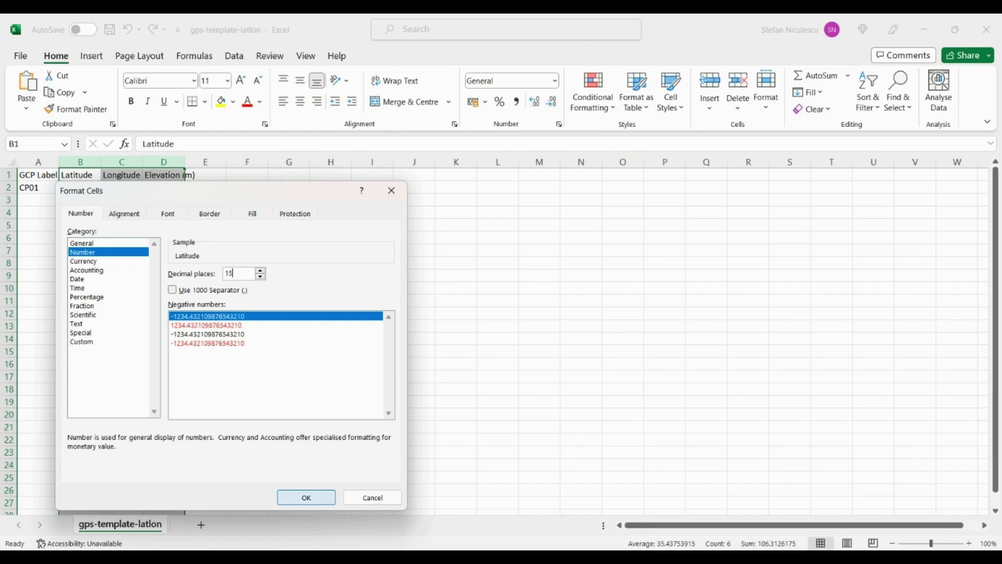
left_click(306, 497)
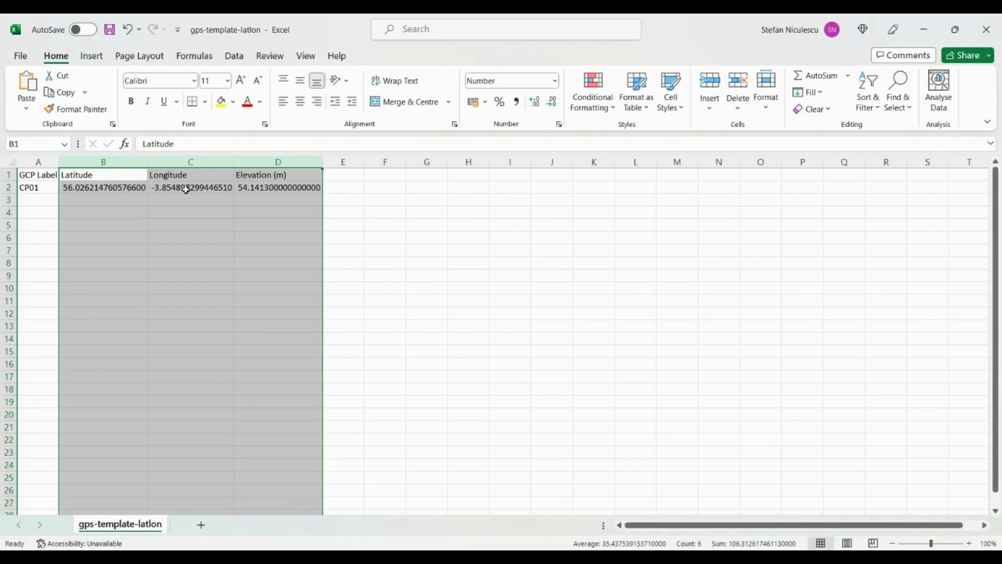
Save a copy of the workbook as gps-template-latlon in Text (Tab delimited) (*.txt) format in the Desktop's New folder
left_click(23, 57)
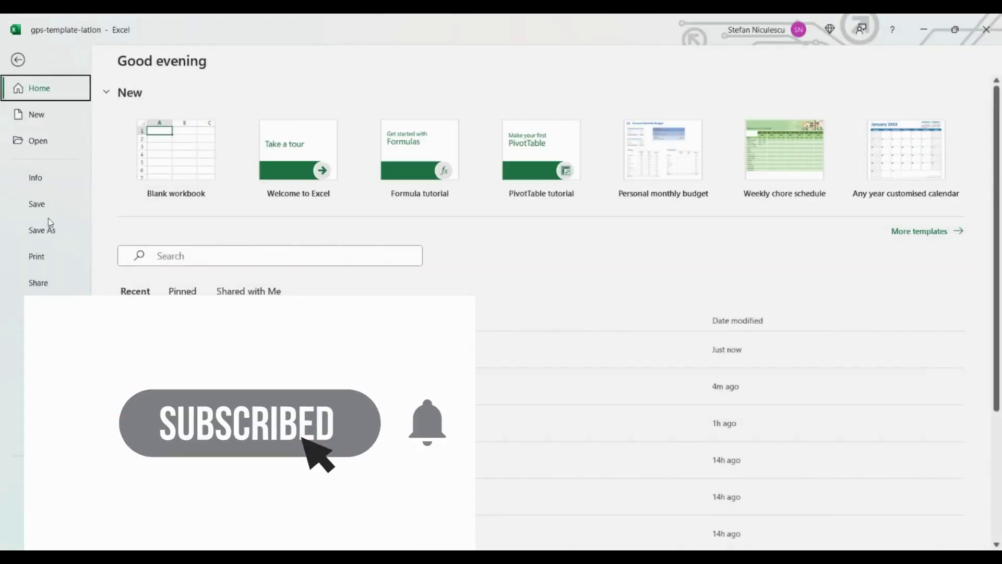
left_click(50, 235)
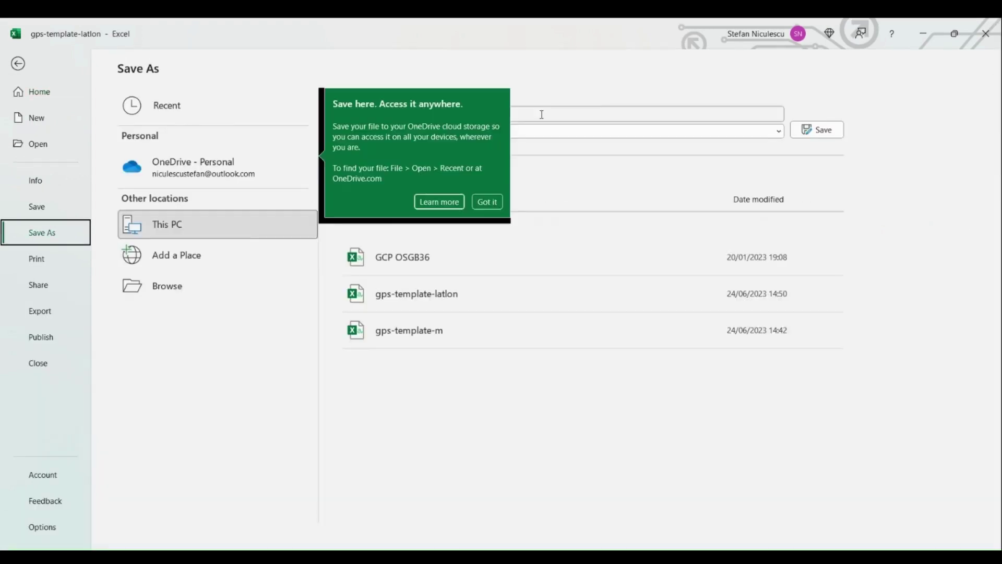
left_click(487, 202)
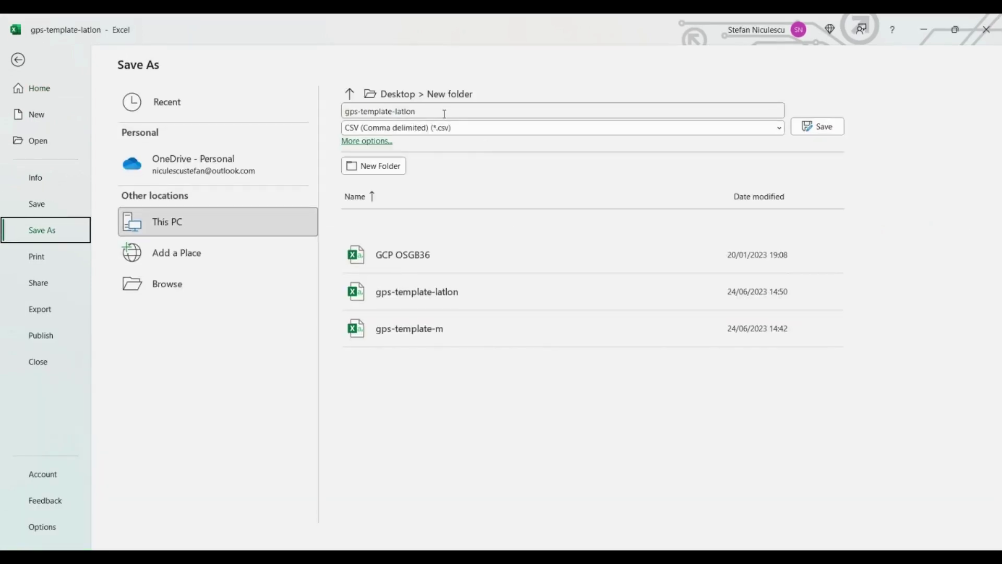
left_click(463, 133)
scroll(473, 250, "down", 1)
left_click(474, 259)
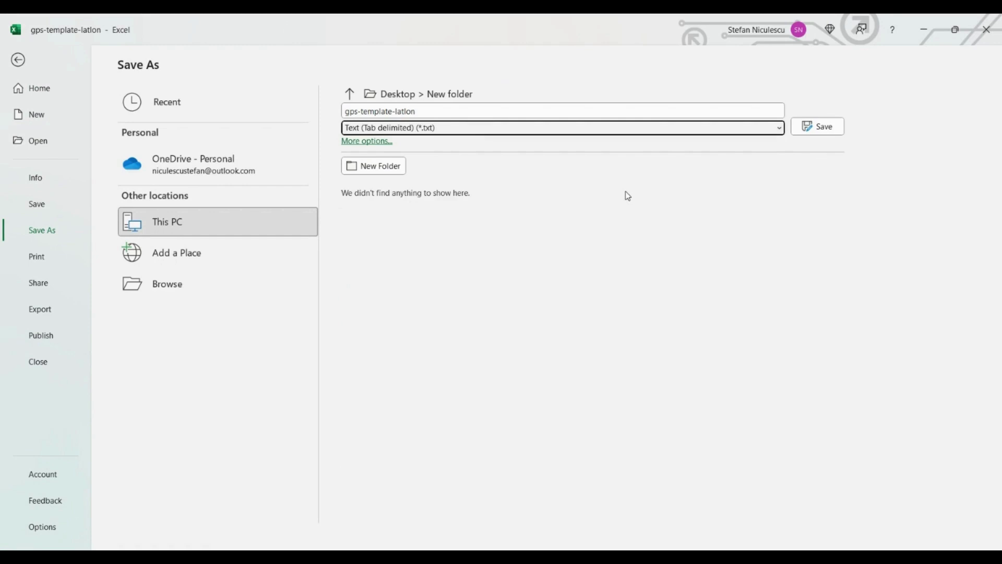
left_click(829, 131)
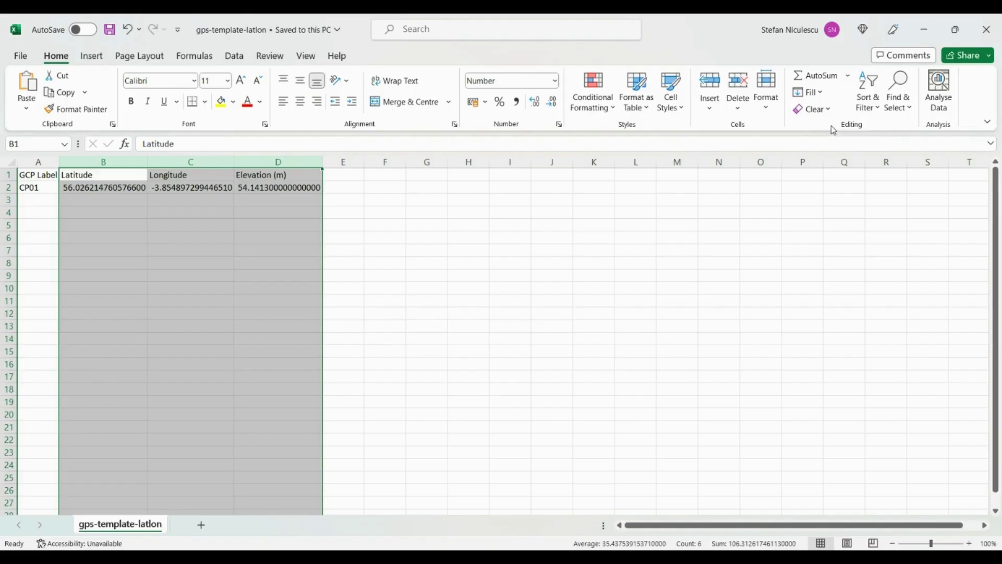